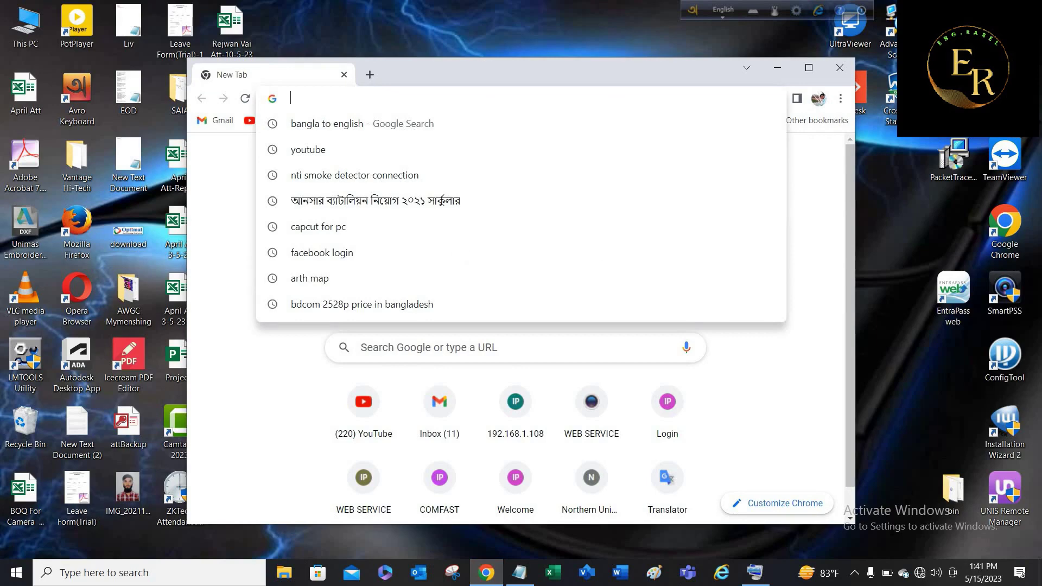
# Open the E-5D web interface at 192.168.1.21 in Chrome.
pyautogui.write('191')
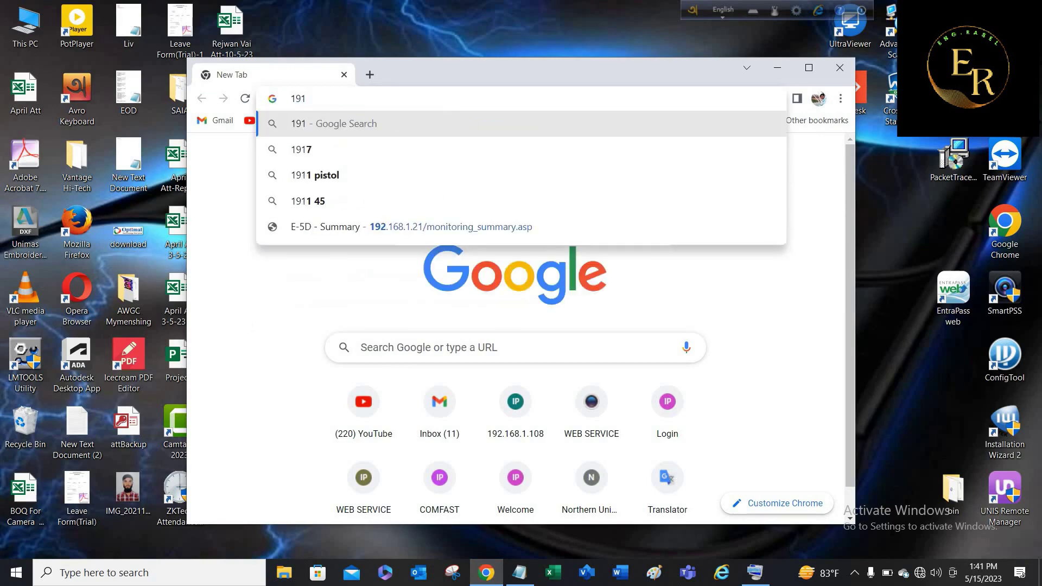
pyautogui.press('BackSpace')
pyautogui.write('2')
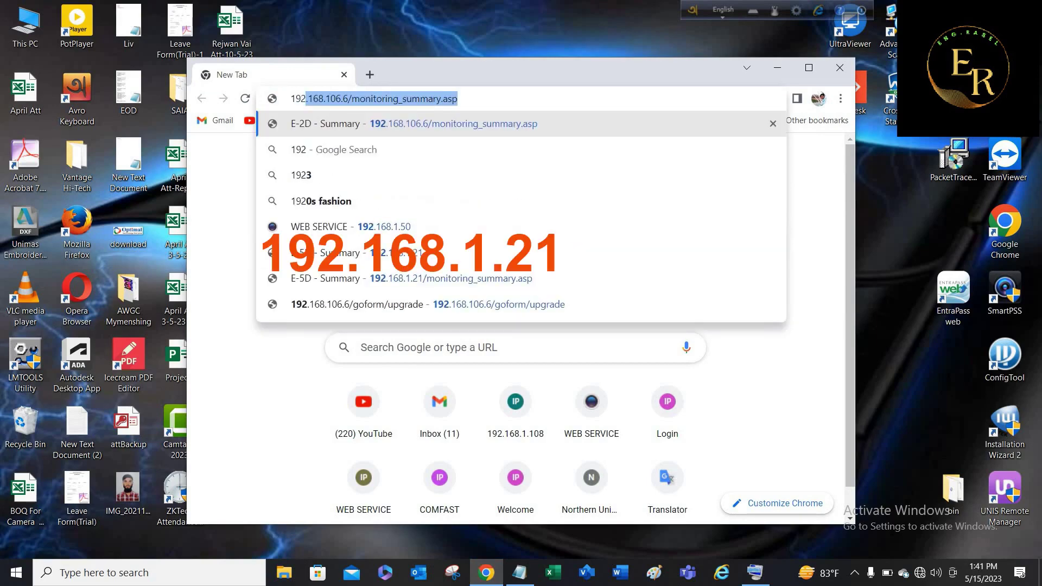
pyautogui.write('.16')
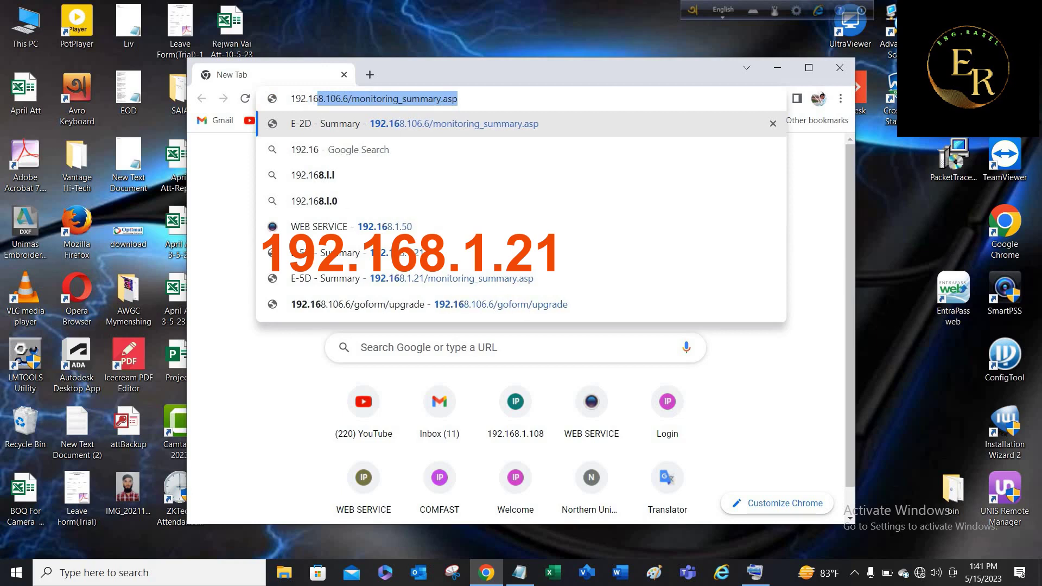
pyautogui.write('8.1')
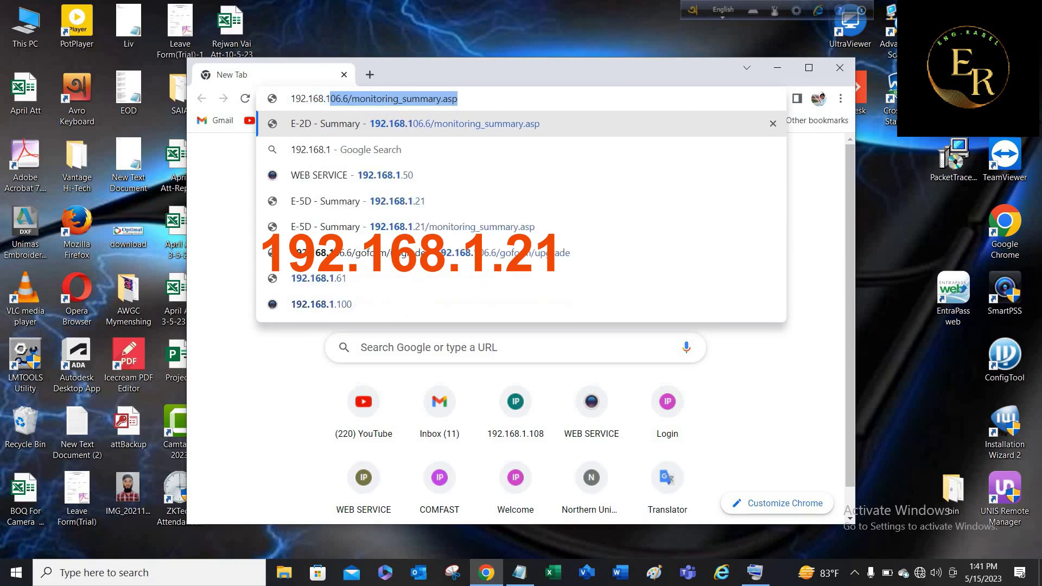
pyautogui.write('.21')
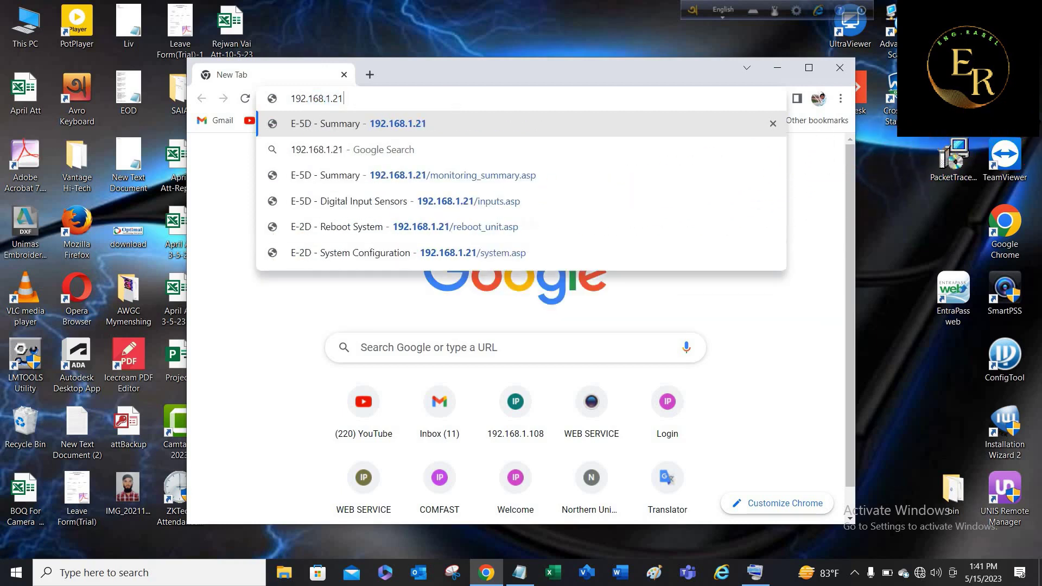
pyautogui.press('Return')
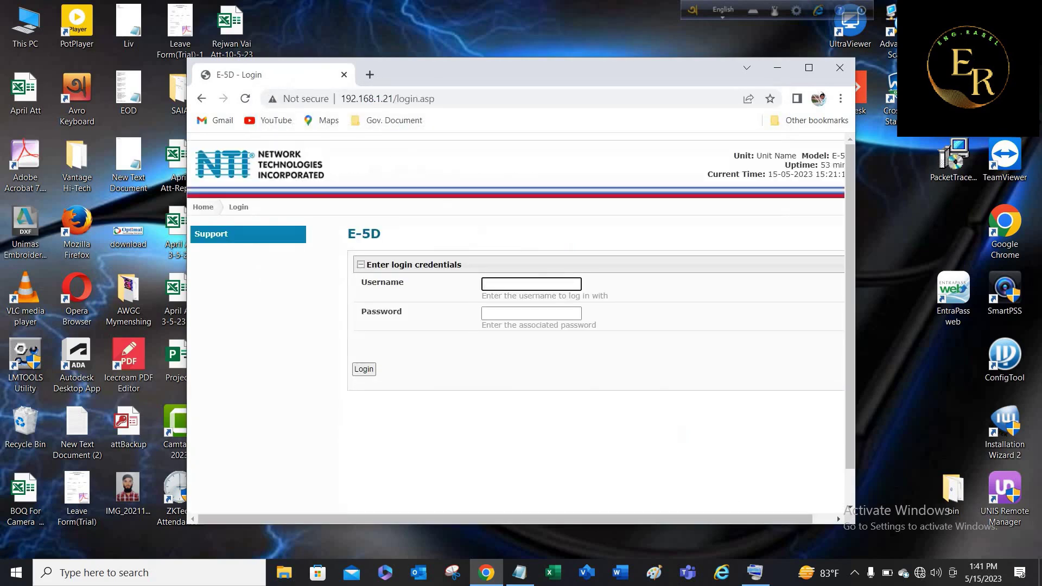
# Log in with the device's username and password.
pyautogui.write('root')
pyautogui.press('Tab')
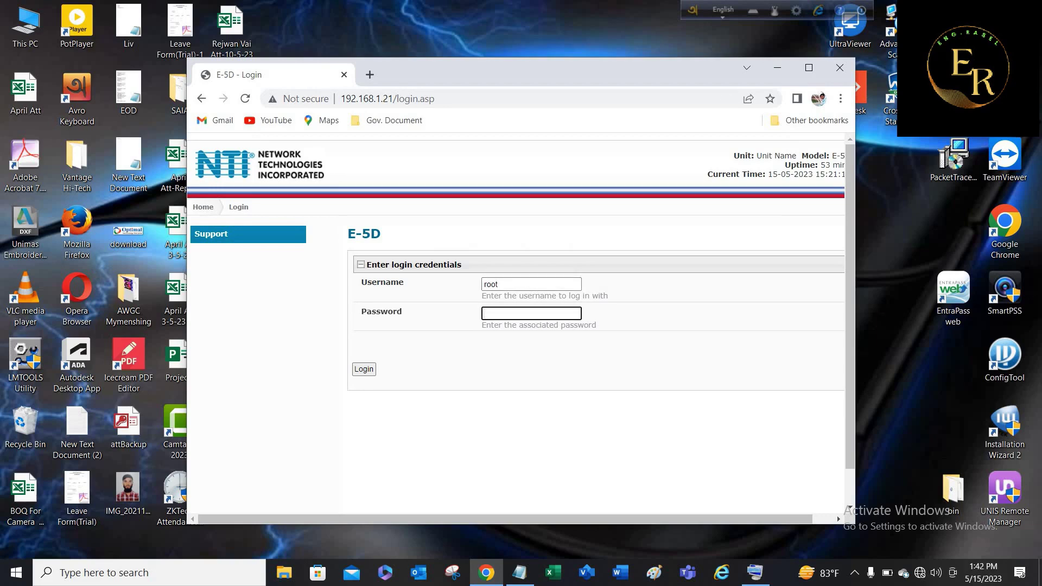
pyautogui.write('nti')
pyautogui.press('Return')
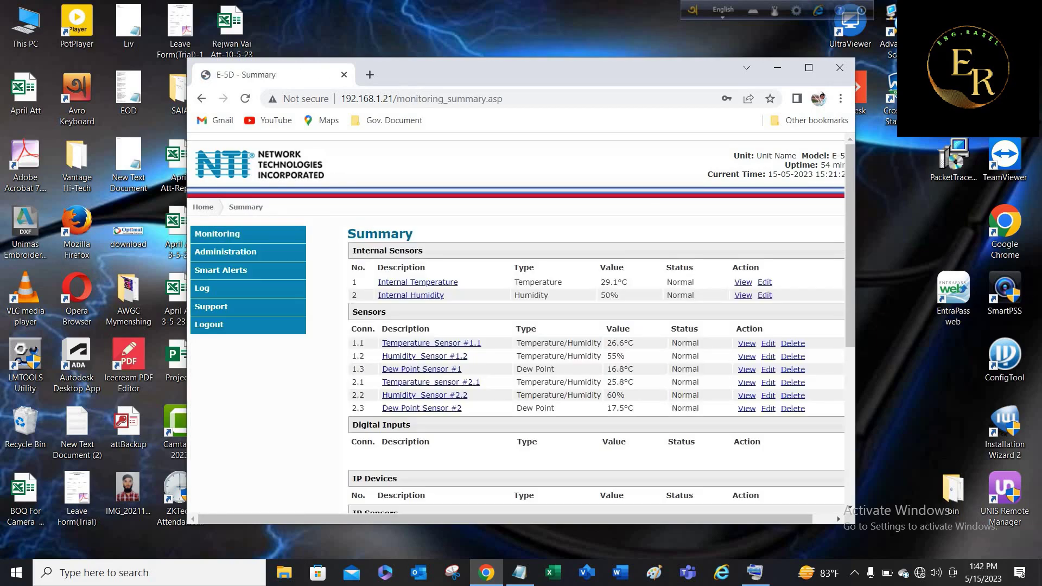
# Maximize the browser and keep the System time zone at (GMT+06:00) Astana, Dhaka, then go to Enterprise.
pyautogui.press('super+Up')
pyautogui.moveTo(214, 189)
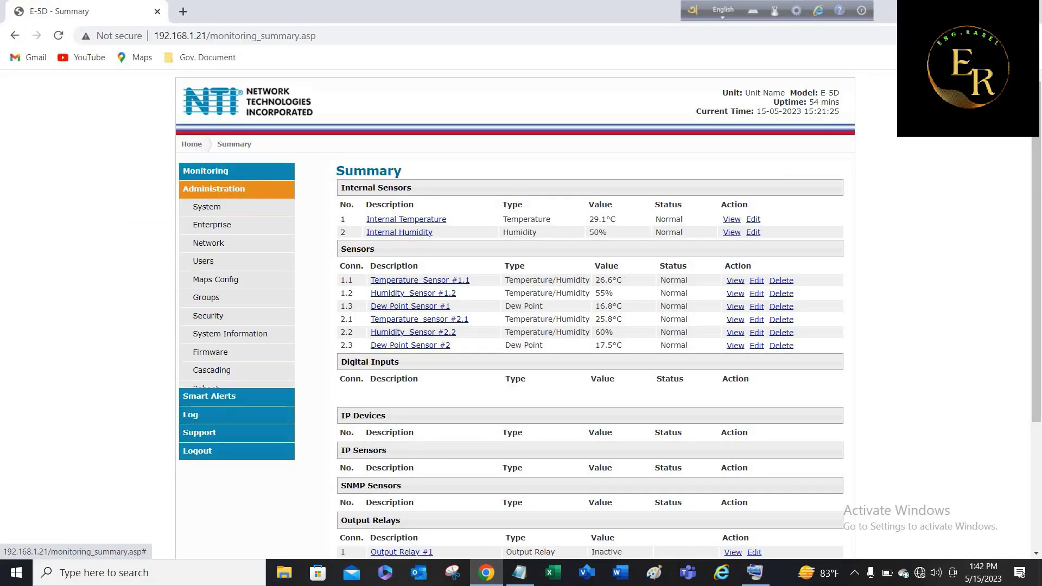
pyautogui.click(207, 206)
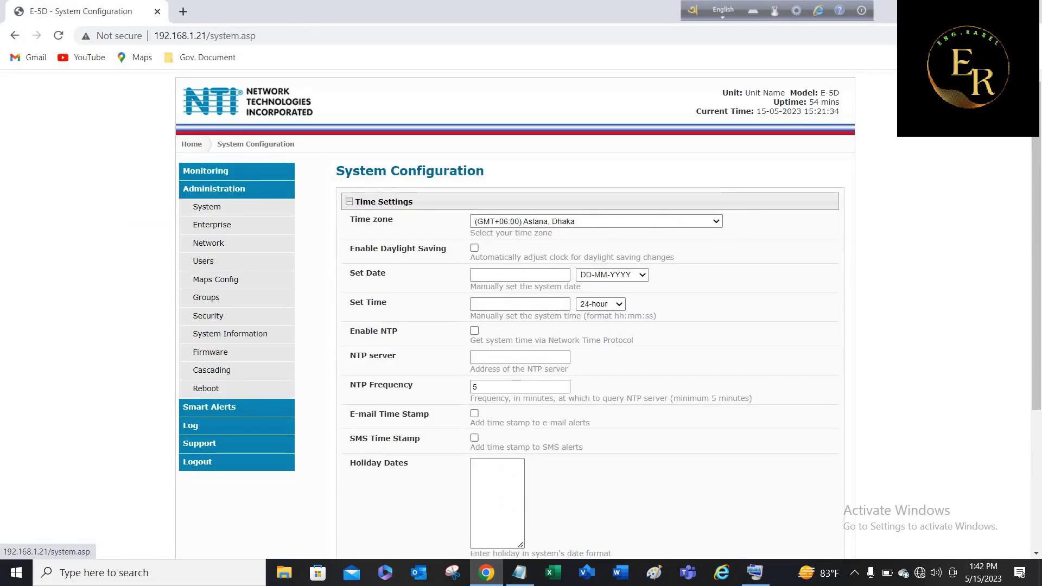
pyautogui.click(596, 221)
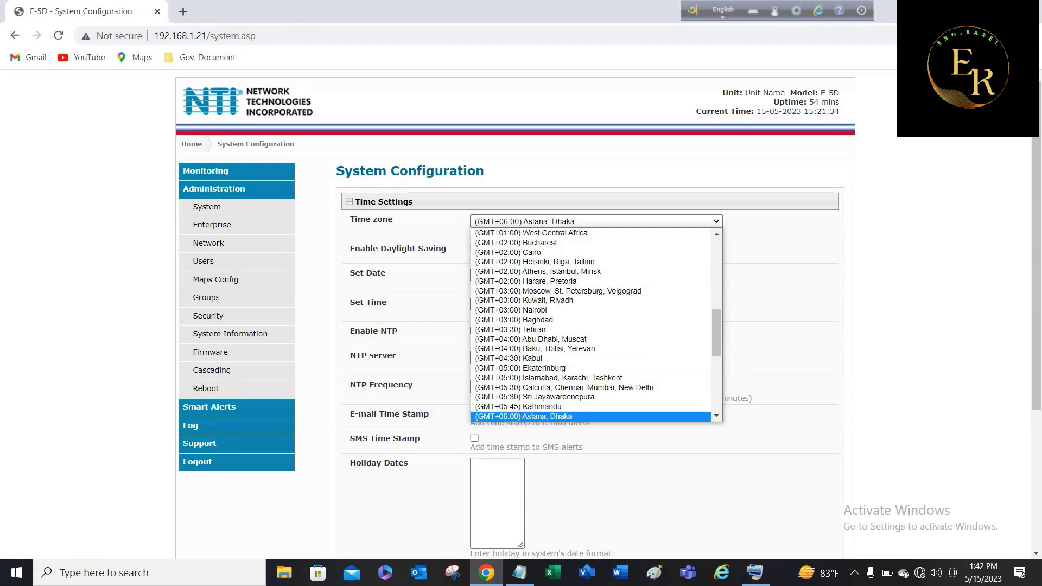
pyautogui.press('Return')
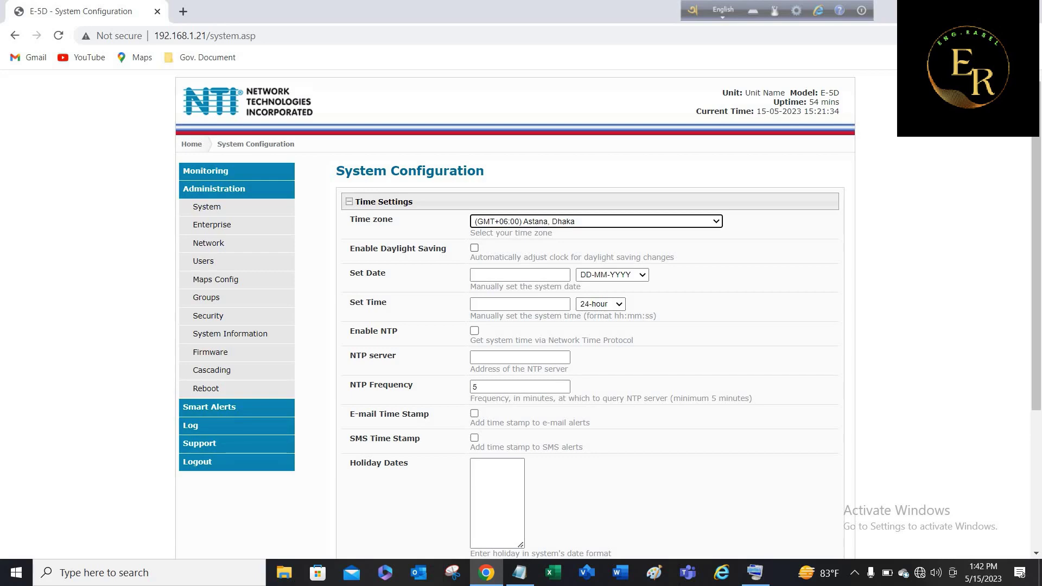
pyautogui.click(211, 224)
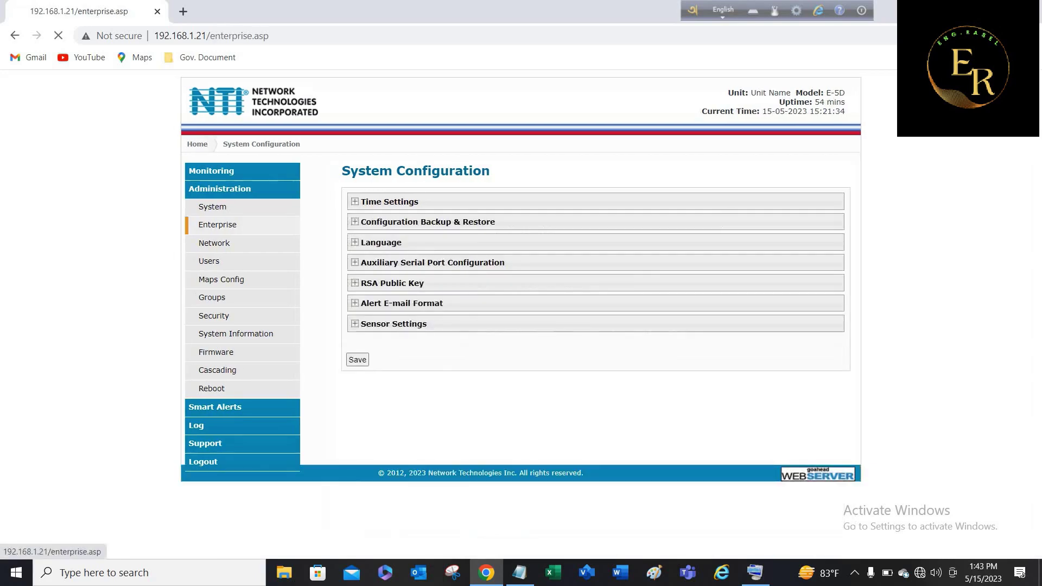
# Enter Kawran Bazar as the Location, leave the other enterprise fields unchanged, and save.
pyautogui.tripleClick(482, 220)
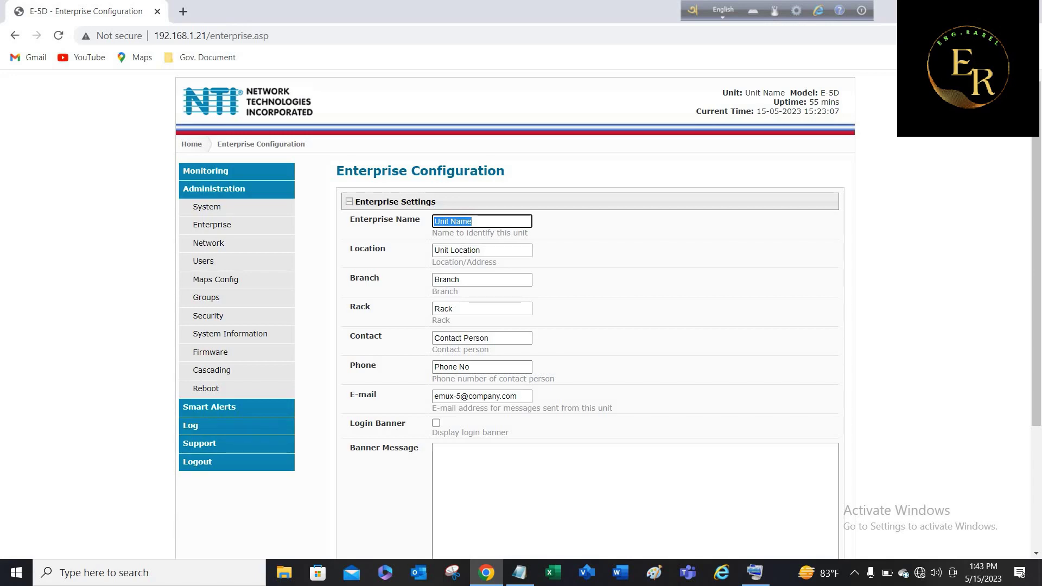
pyautogui.press('Tab')
pyautogui.write('K')
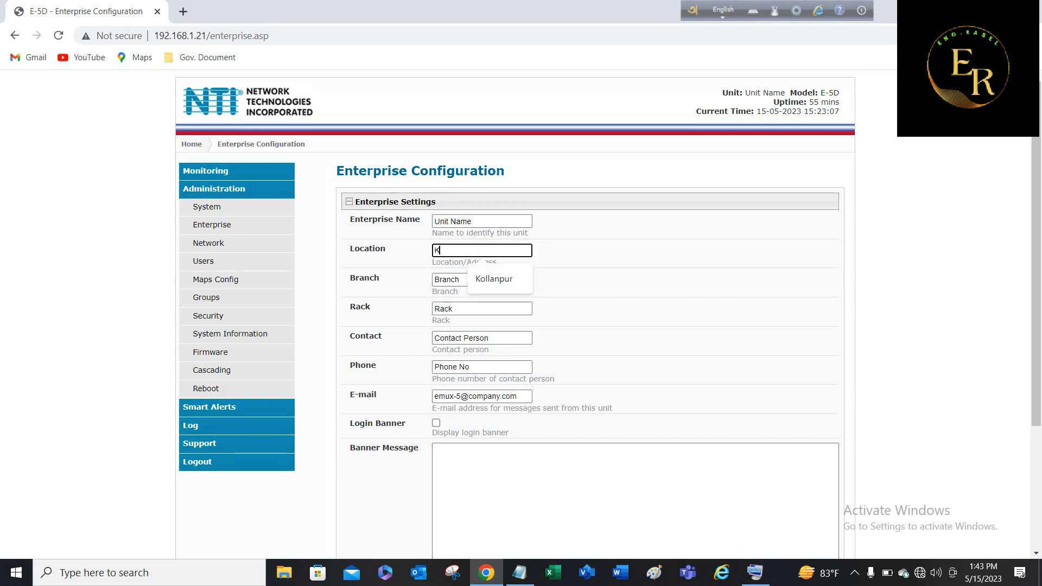
pyautogui.write('awra')
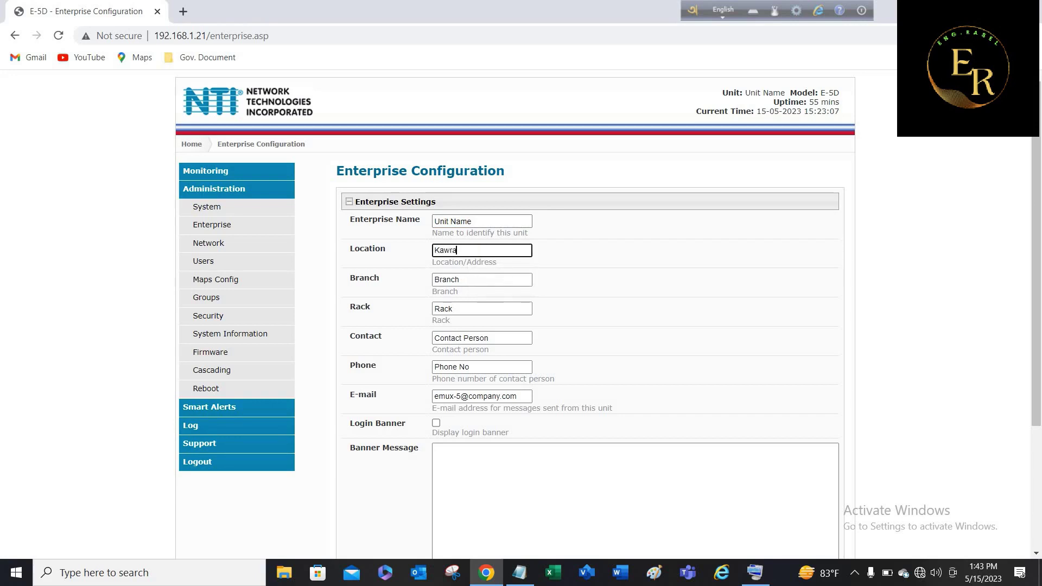
pyautogui.write('n Bazar')
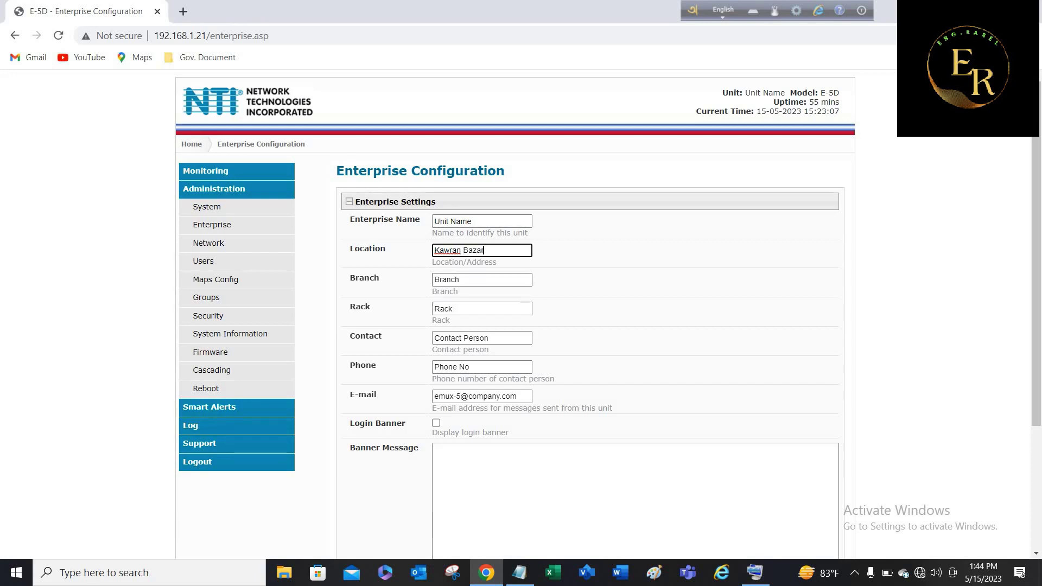
pyautogui.press('Tab')
pyautogui.press('Tab')
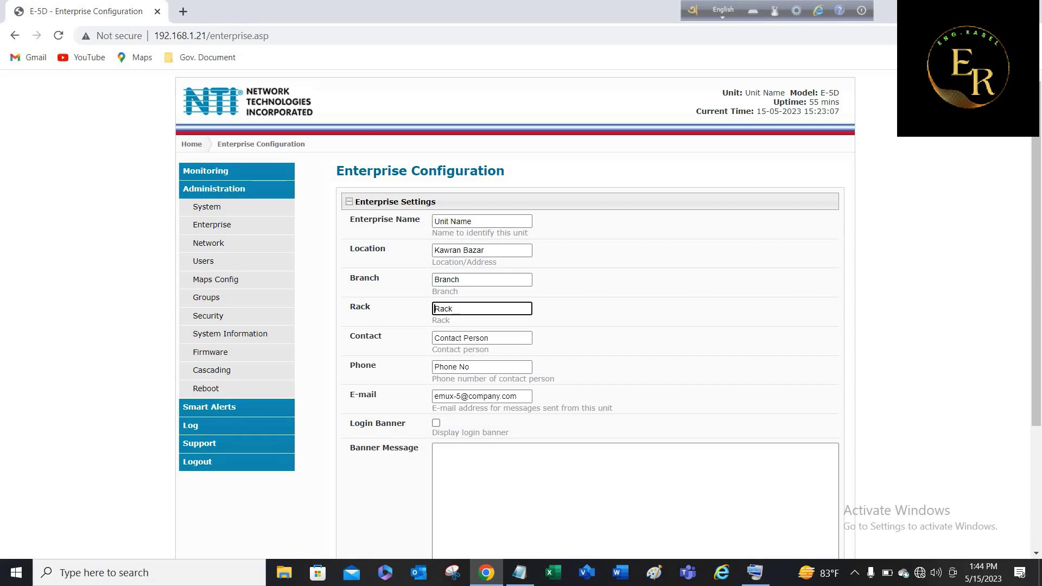
pyautogui.hotkey('ctrl', 'a')
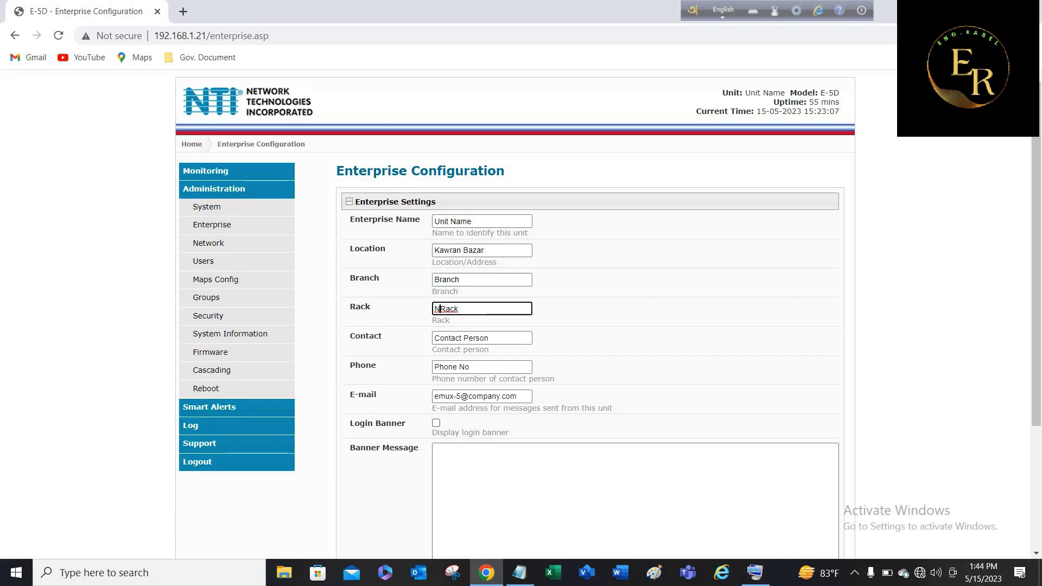
pyautogui.press('Home')
pyautogui.click(490, 337)
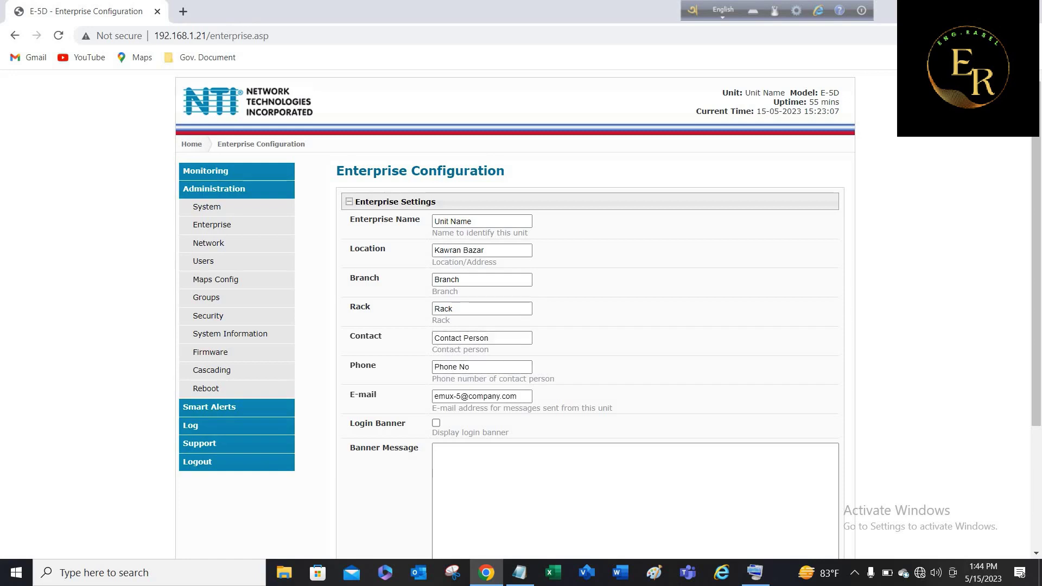
pyautogui.click(470, 366)
pyautogui.click(491, 396)
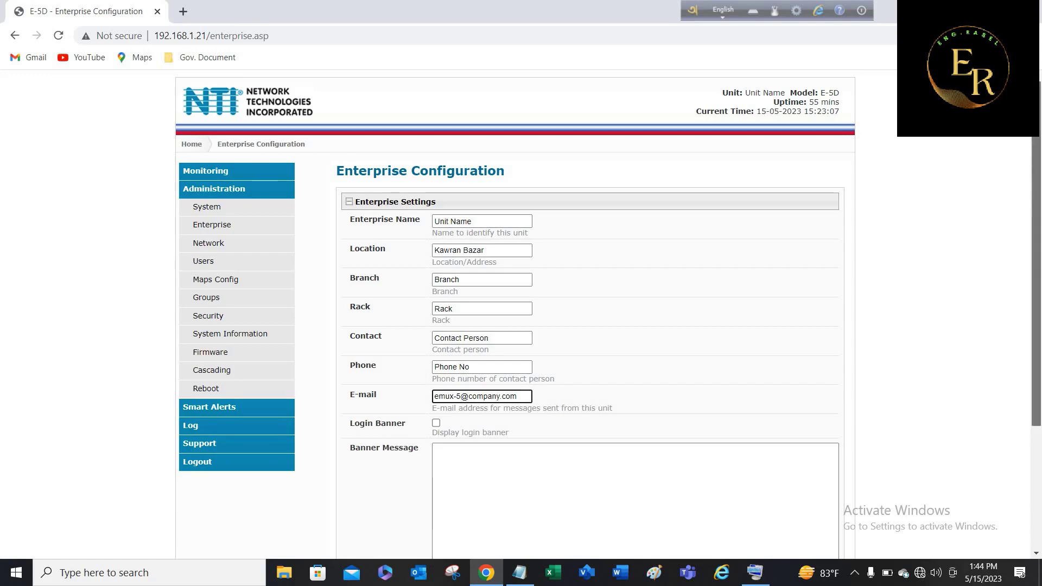
pyautogui.scroll(-3, 491, 396)
pyautogui.click(395, 437)
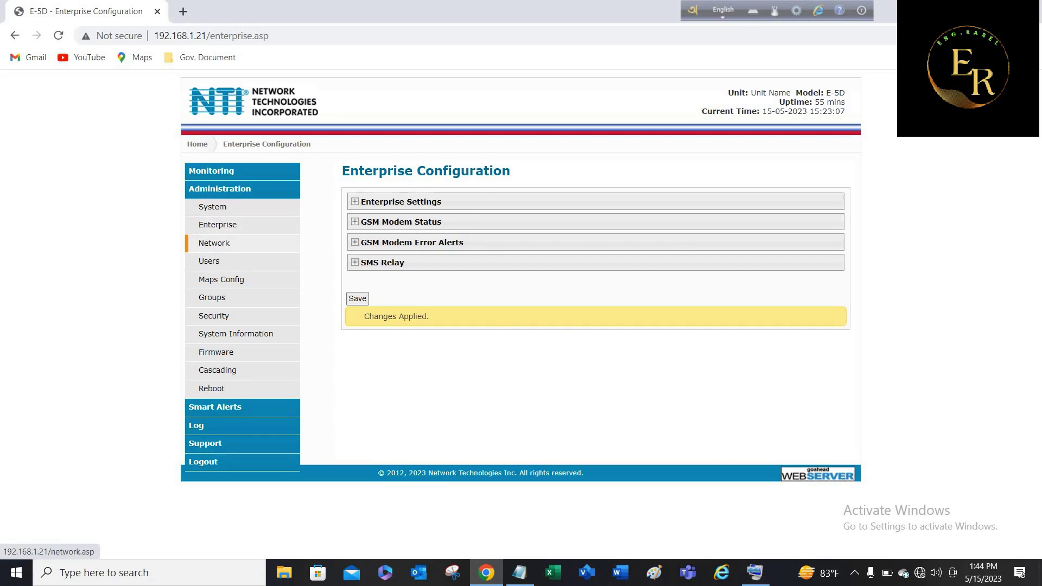
# Go to Network configuration and expand the SMTP Settings section.
pyautogui.click(213, 243)
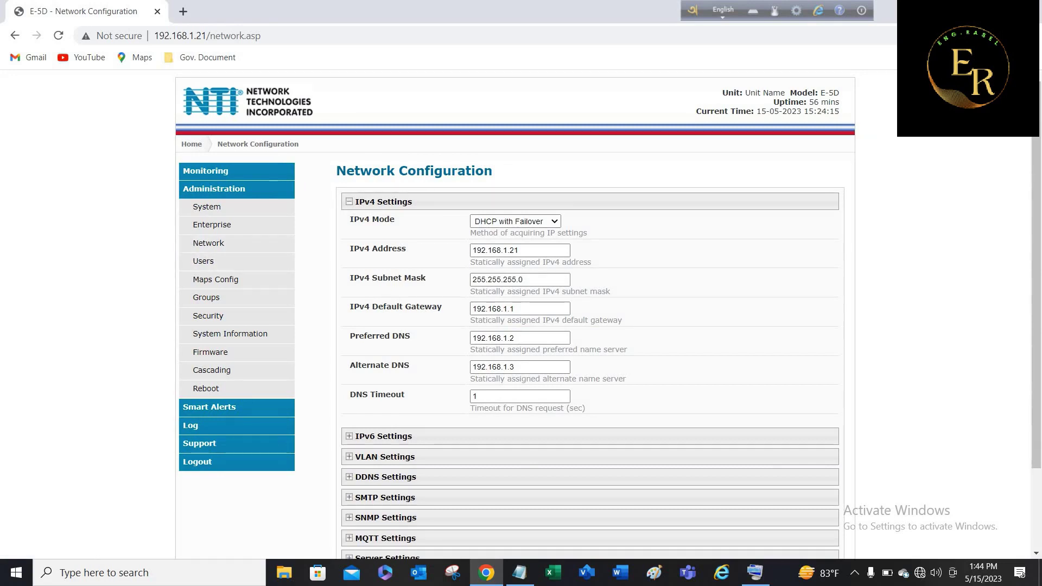
pyautogui.scroll(-1, 603, 315)
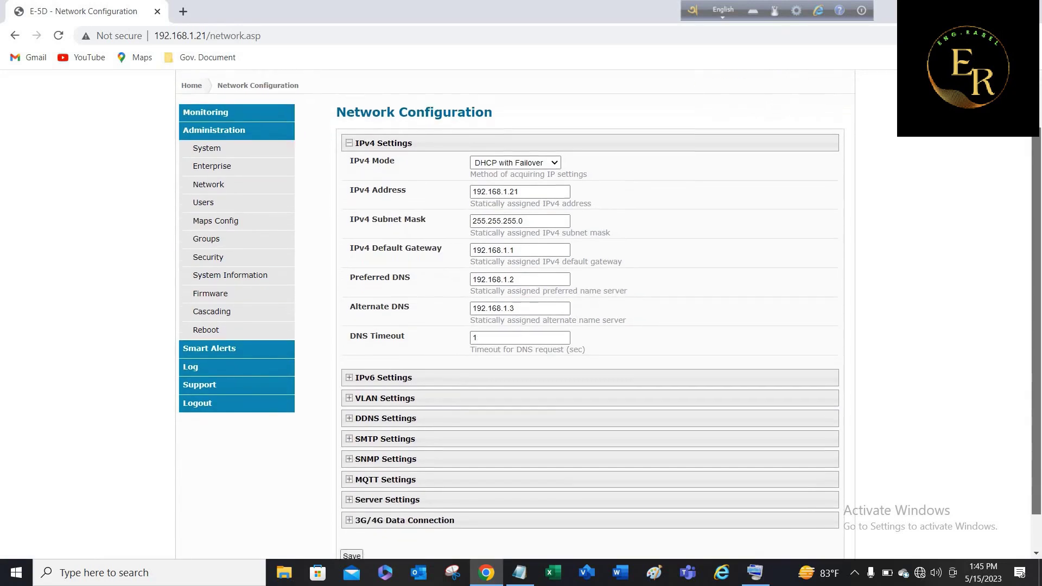
pyautogui.scroll(-1, 603, 314)
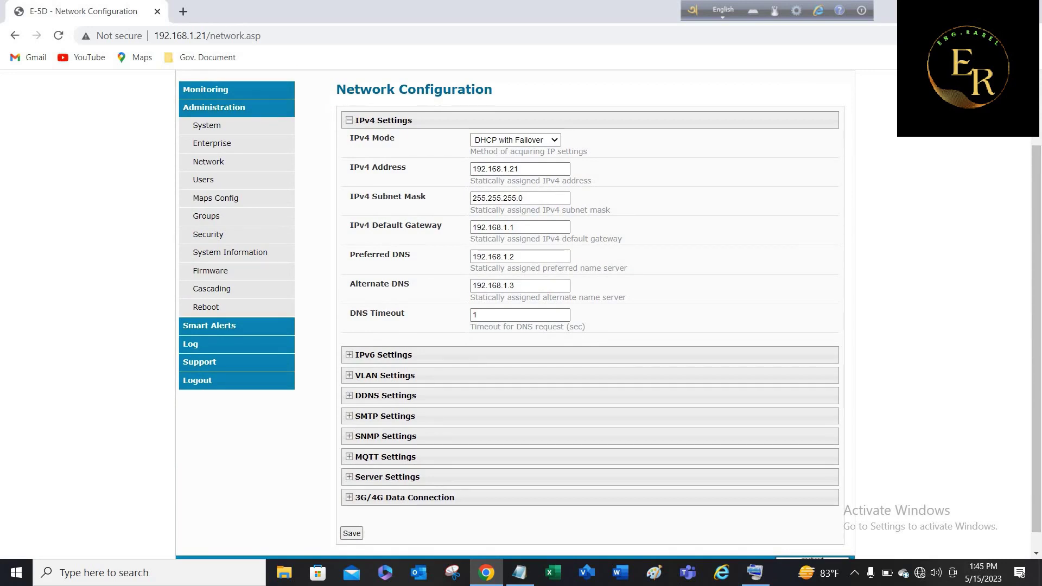
pyautogui.click(384, 416)
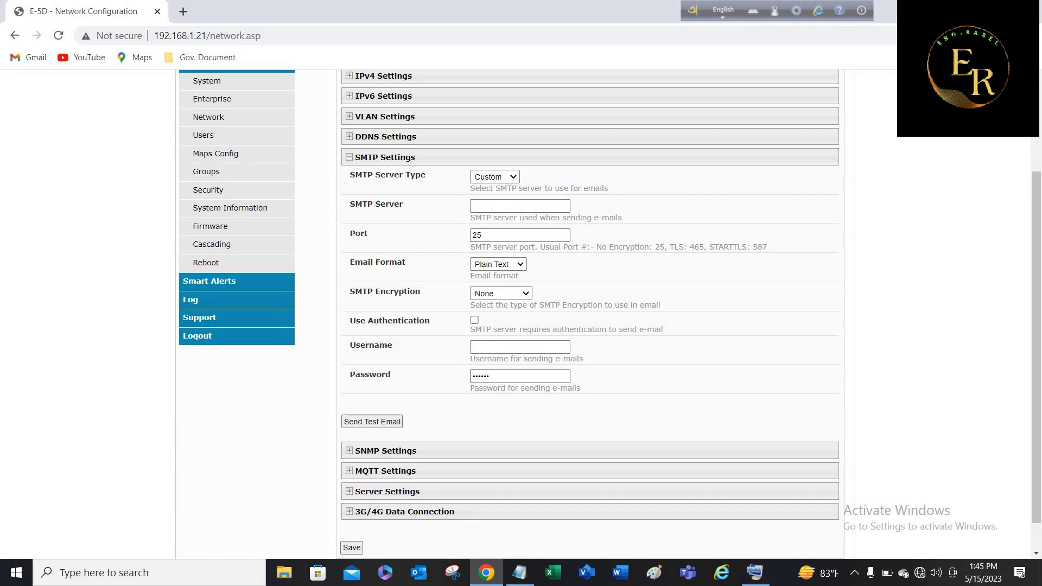
# Open the Digital Input Sensors page from the sidebar.
pyautogui.click(210, 226)
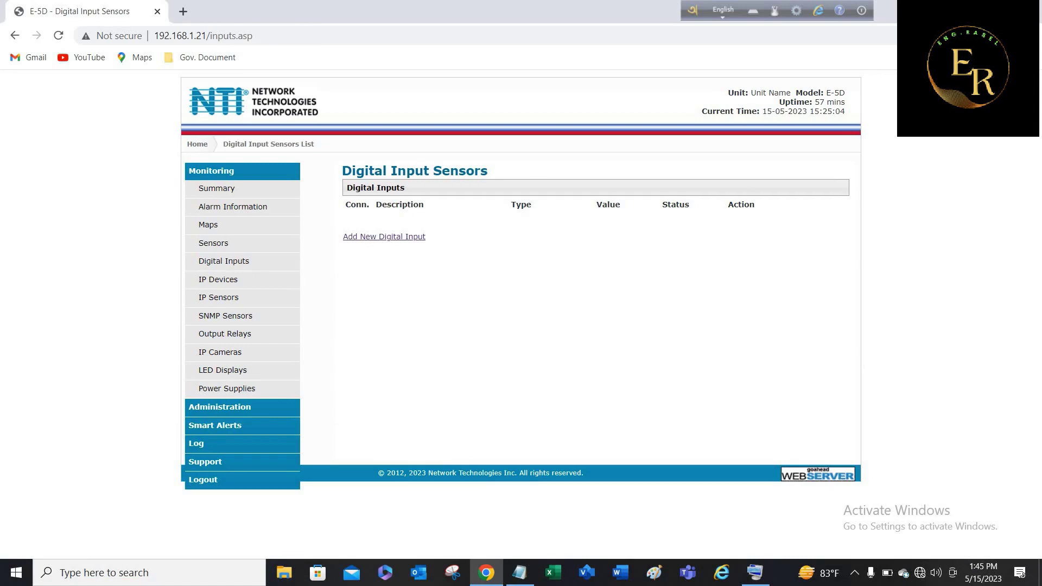
# Open the Add New Digital Input form, with connector 1 selected.
pyautogui.click(384, 236)
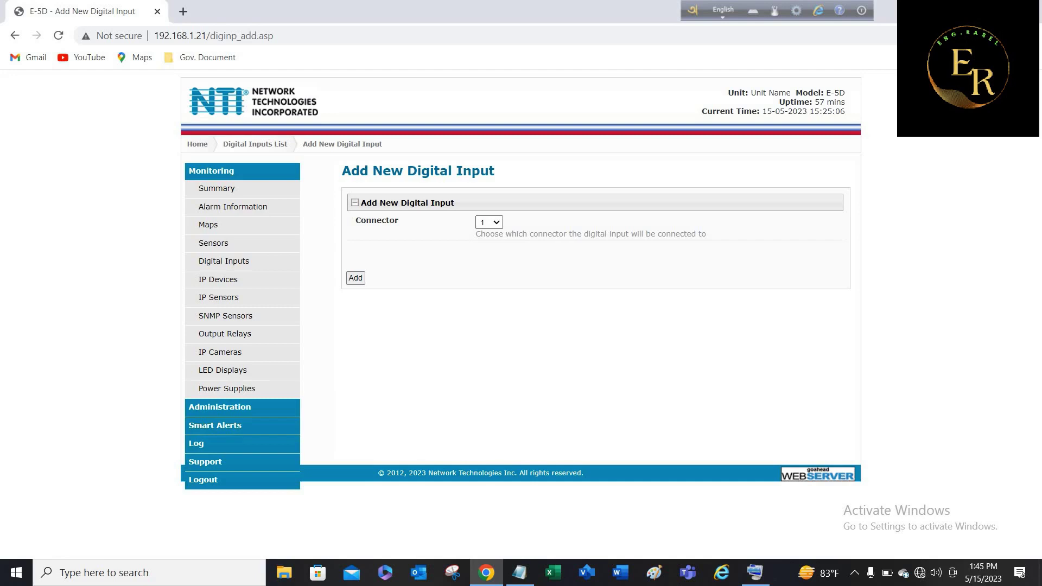
# Add the input on connector 1 as Water sensor West Side with a 10-second refresh rate.
pyautogui.click(355, 278)
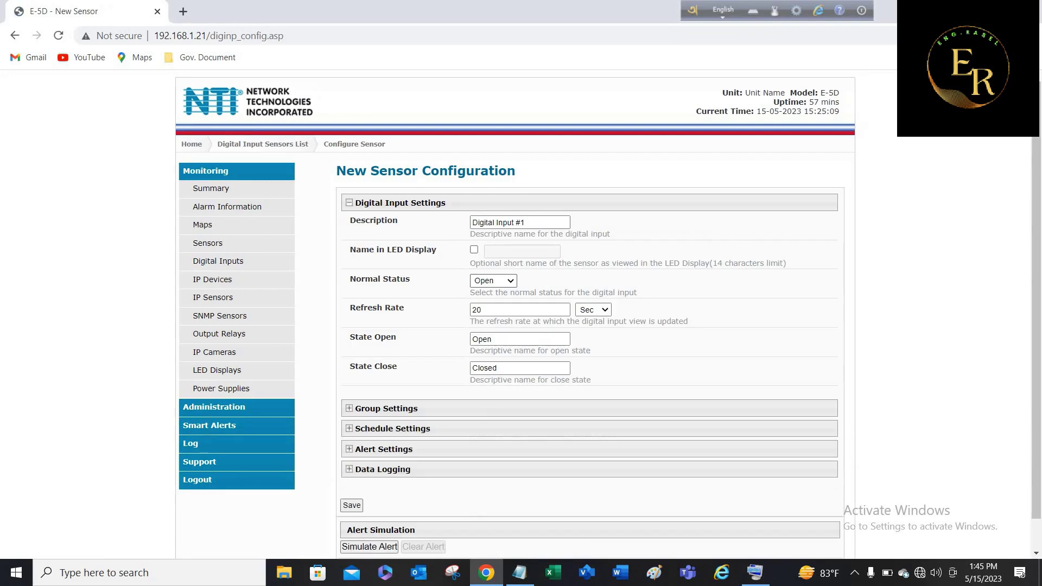
pyautogui.tripleClick(519, 222)
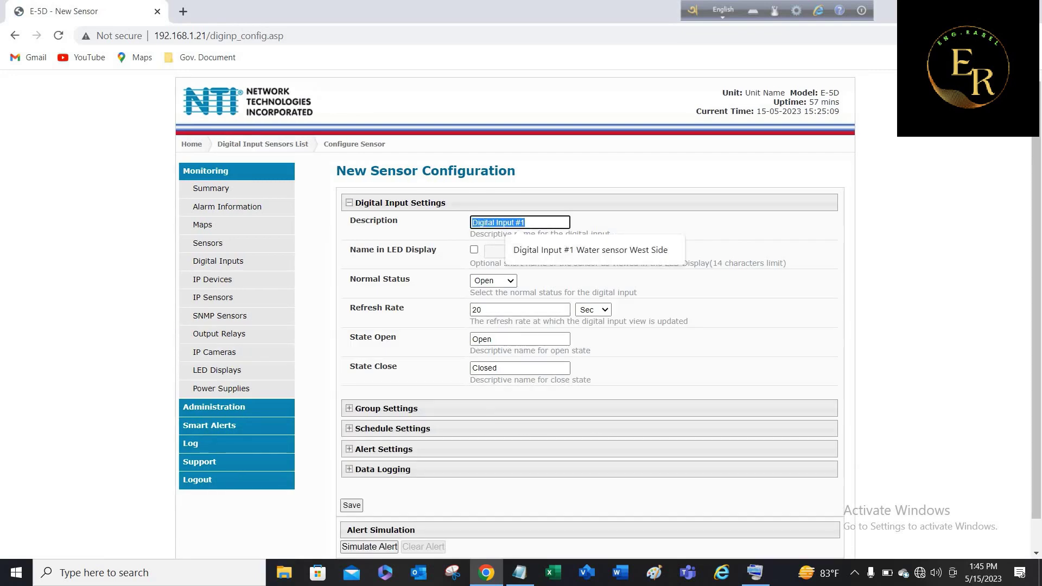
pyautogui.press('Down')
pyautogui.press('Return')
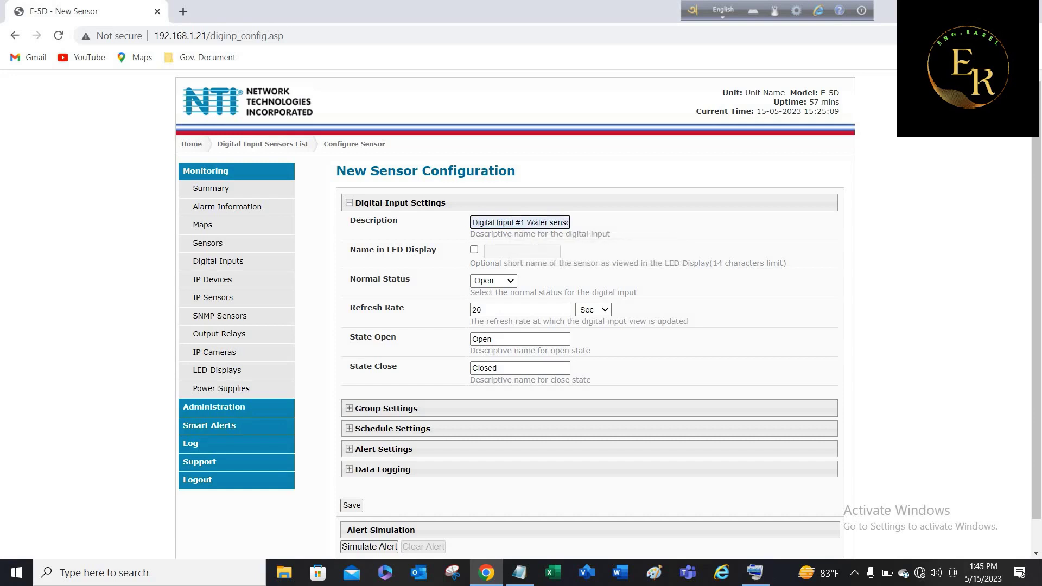
pyautogui.doubleClick(476, 309)
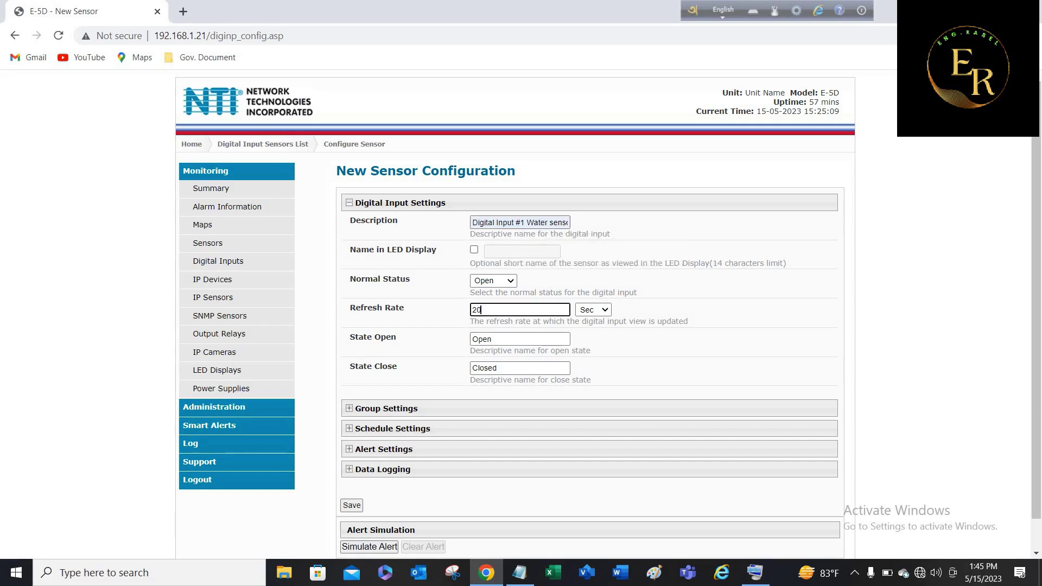
pyautogui.write('10')
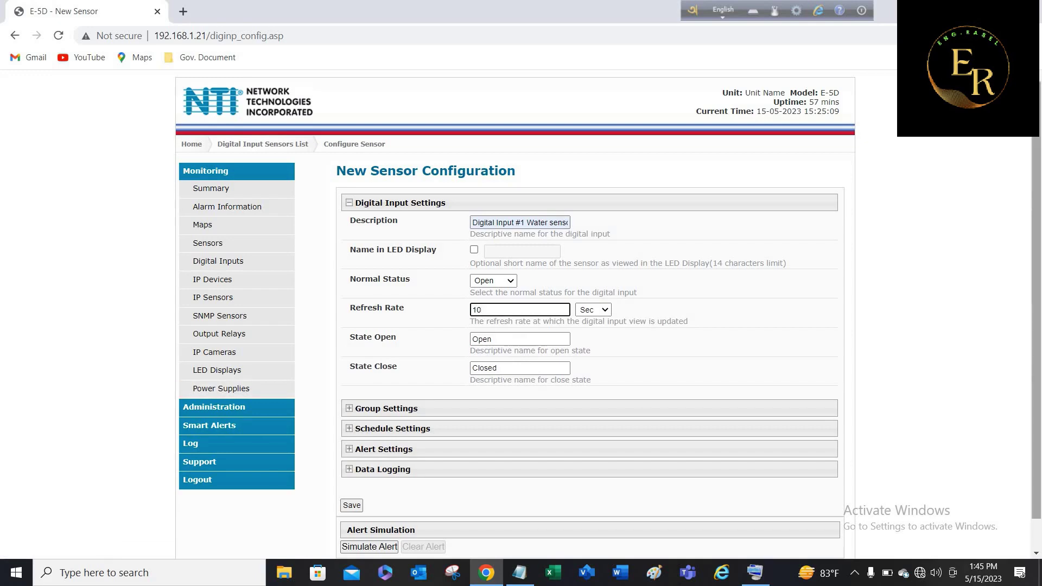
# Enable return-to-normal notification plus e-mail and SMS alerts, save, and view the Summary.
pyautogui.scroll(-1, 608, 313)
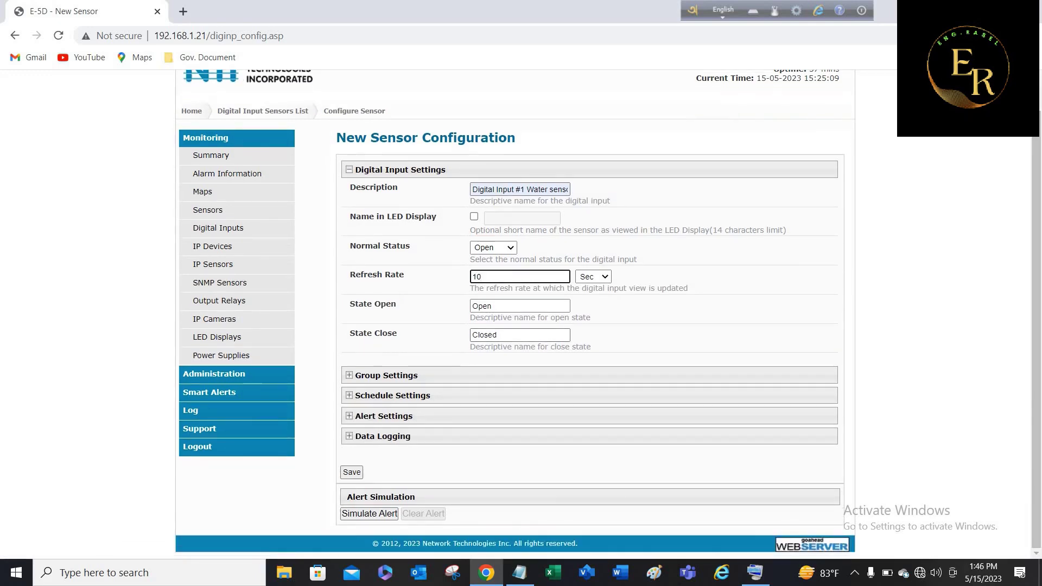
pyautogui.click(386, 375)
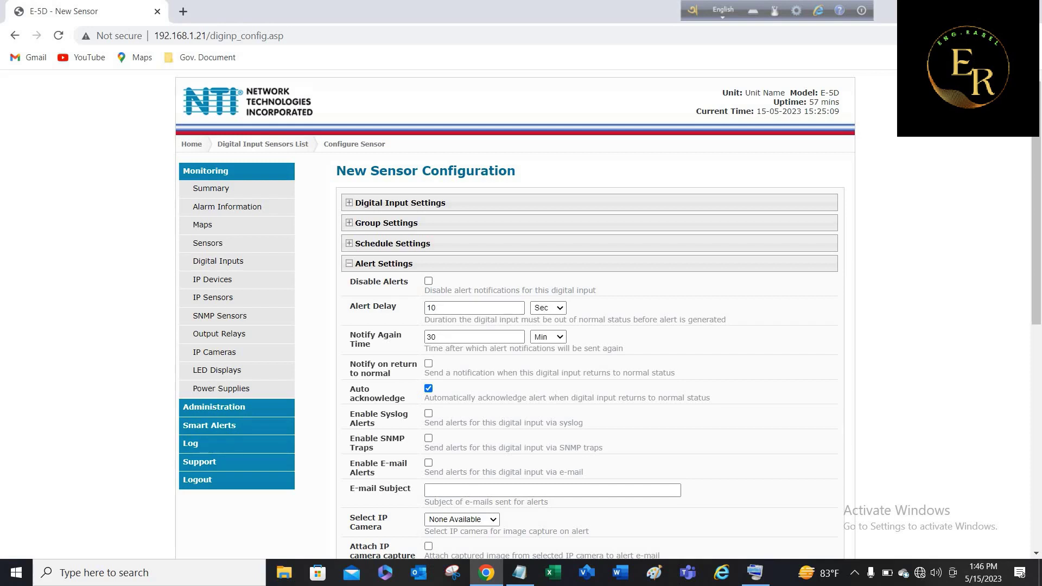
pyautogui.click(428, 363)
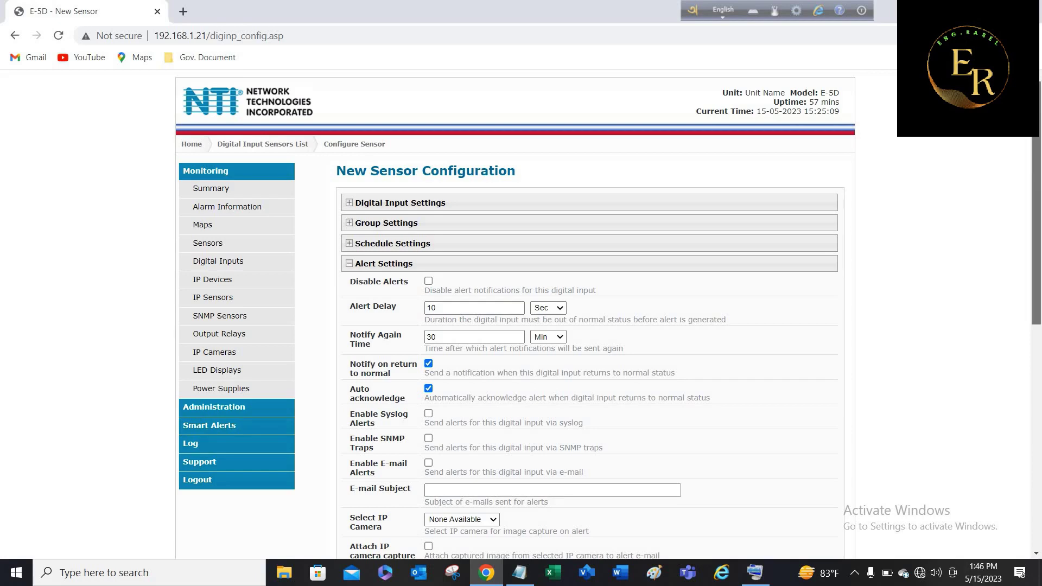
pyautogui.scroll(-5, 597, 314)
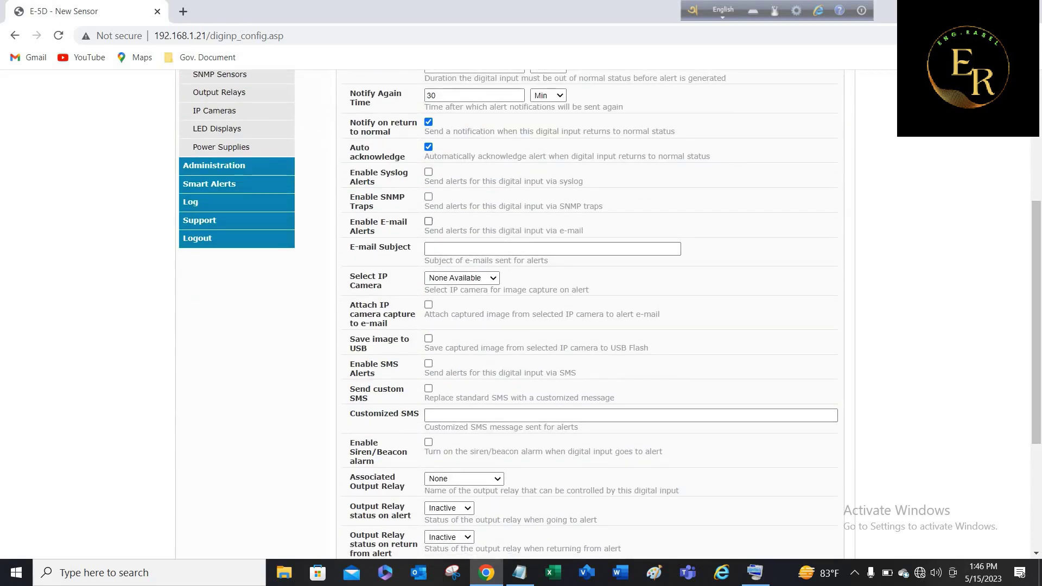
pyautogui.click(429, 221)
pyautogui.click(428, 363)
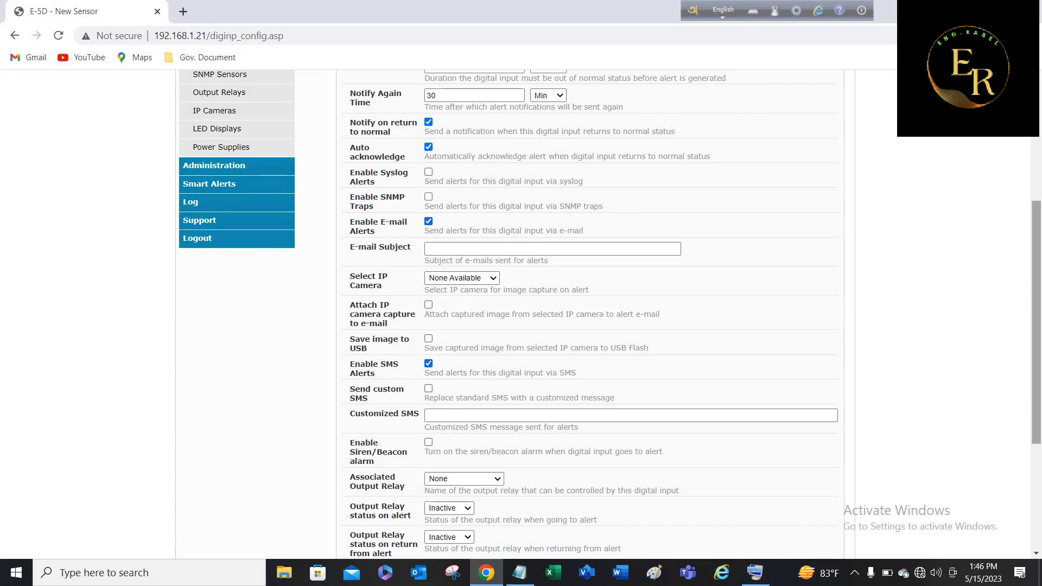
pyautogui.scroll(-4, 597, 312)
pyautogui.scroll(-1, 597, 312)
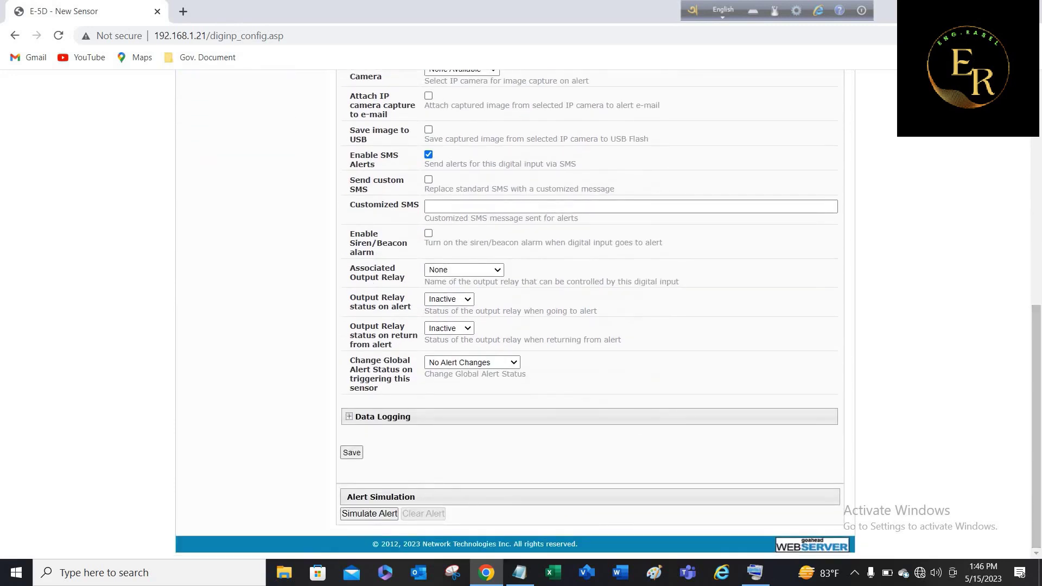
pyautogui.click(352, 452)
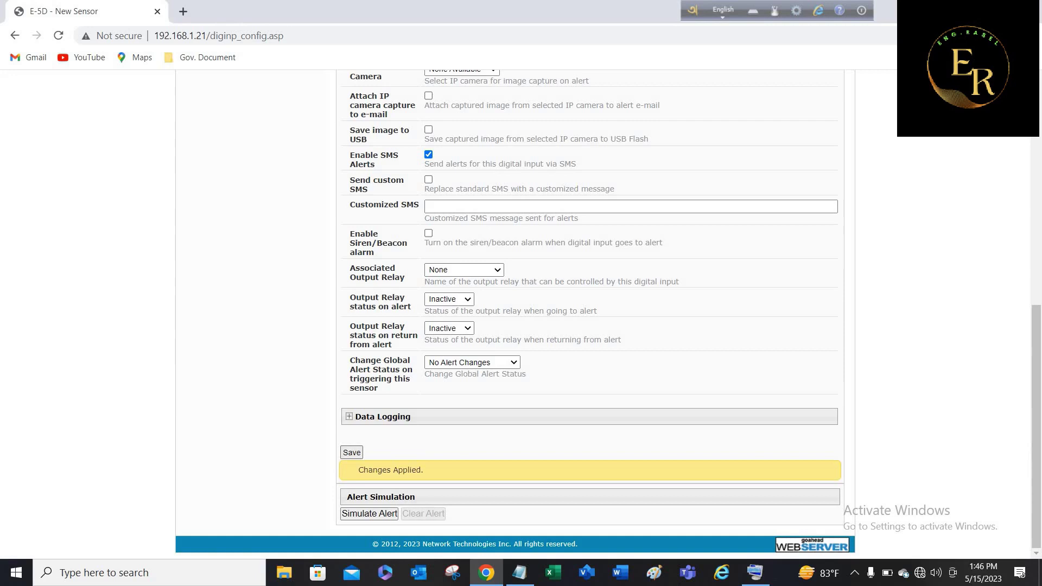
pyautogui.scroll(10, 597, 312)
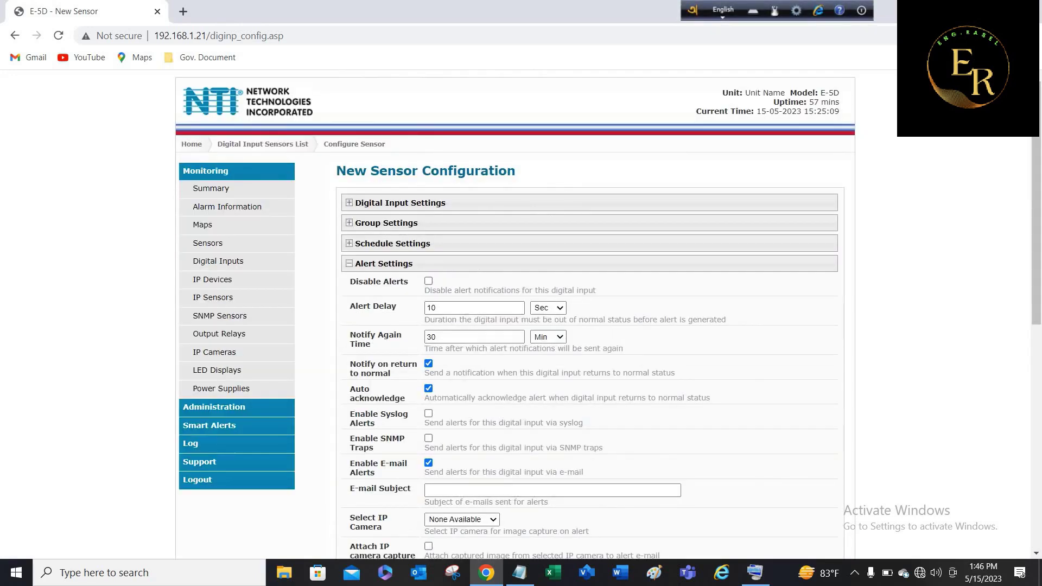
pyautogui.click(211, 188)
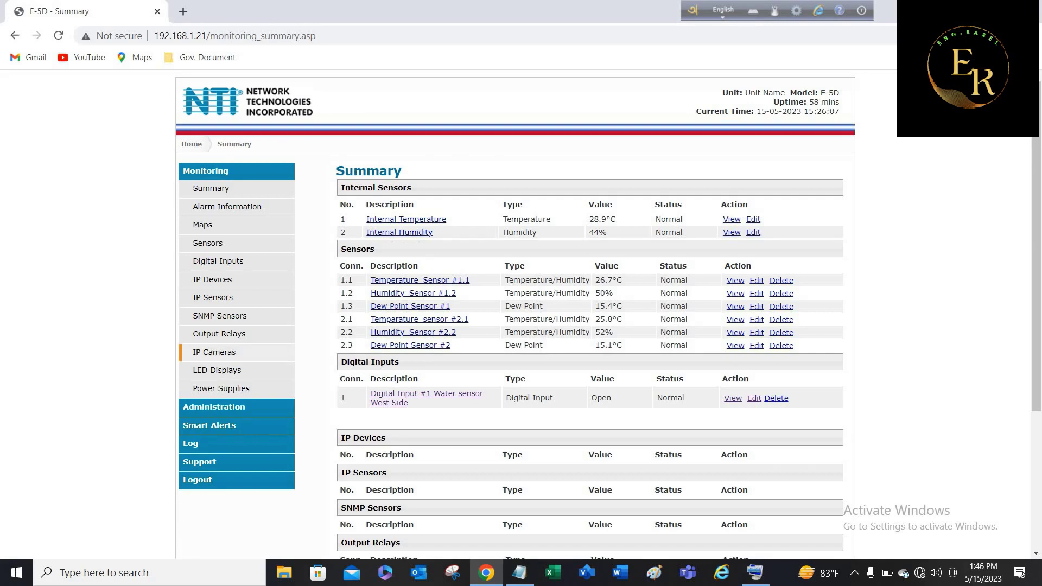
# Add an input on connector 2 described as Water Sensor East Side, refresh rate 10.
pyautogui.click(217, 261)
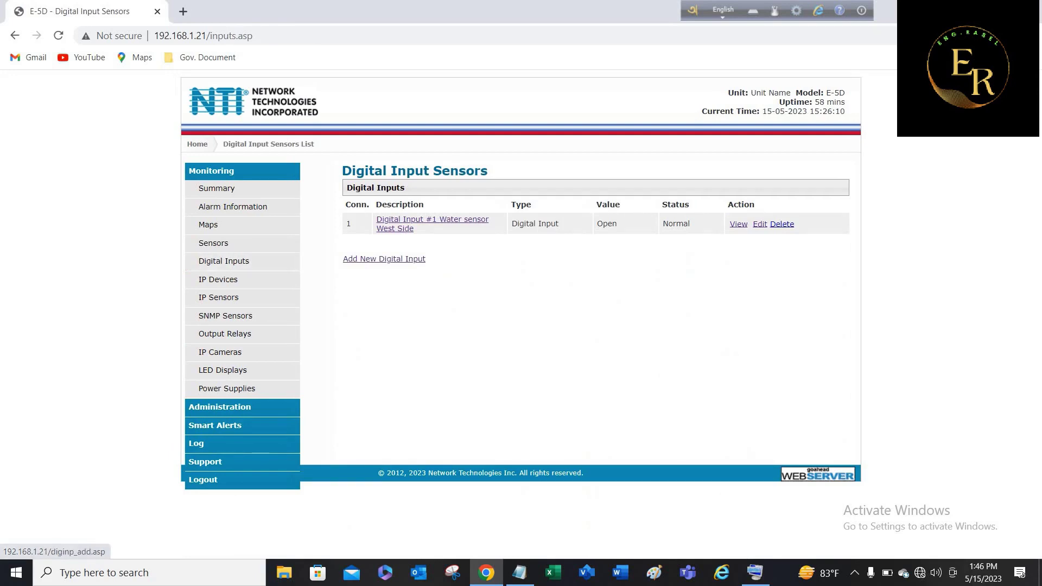
pyautogui.click(385, 258)
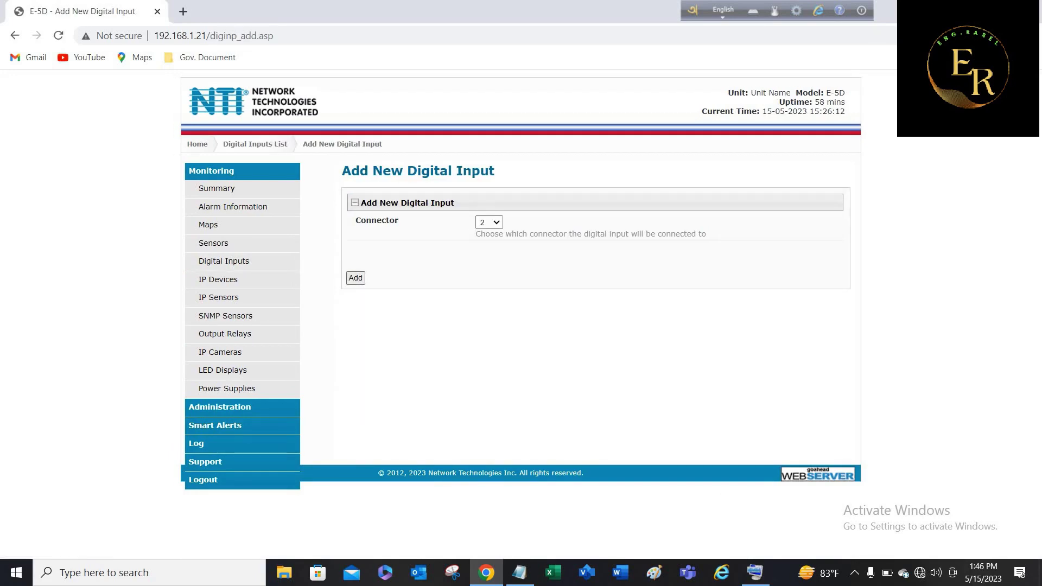
pyautogui.click(355, 277)
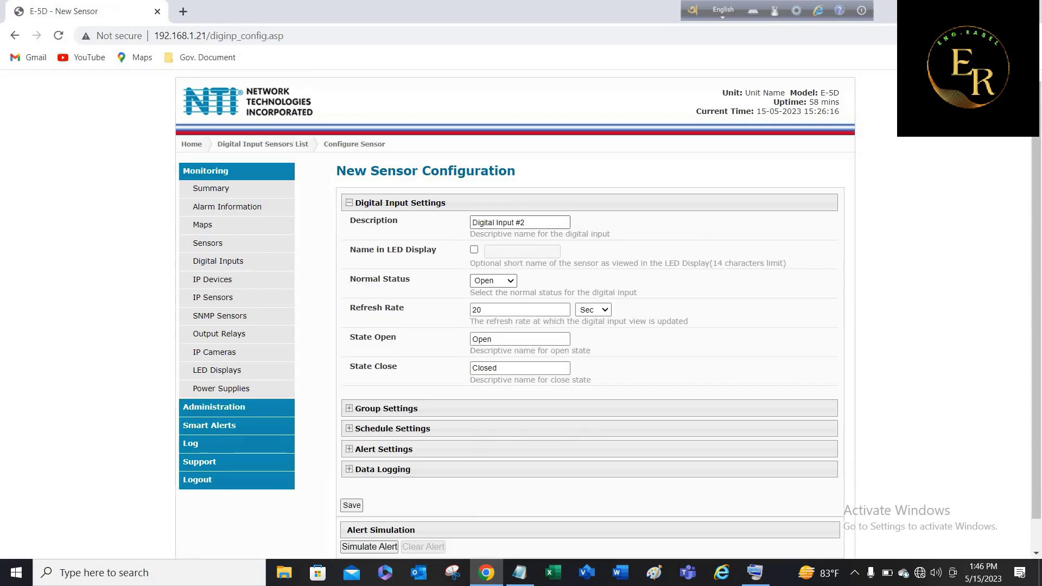
pyautogui.click(520, 222)
pyautogui.press('Down')
pyautogui.press('Return')
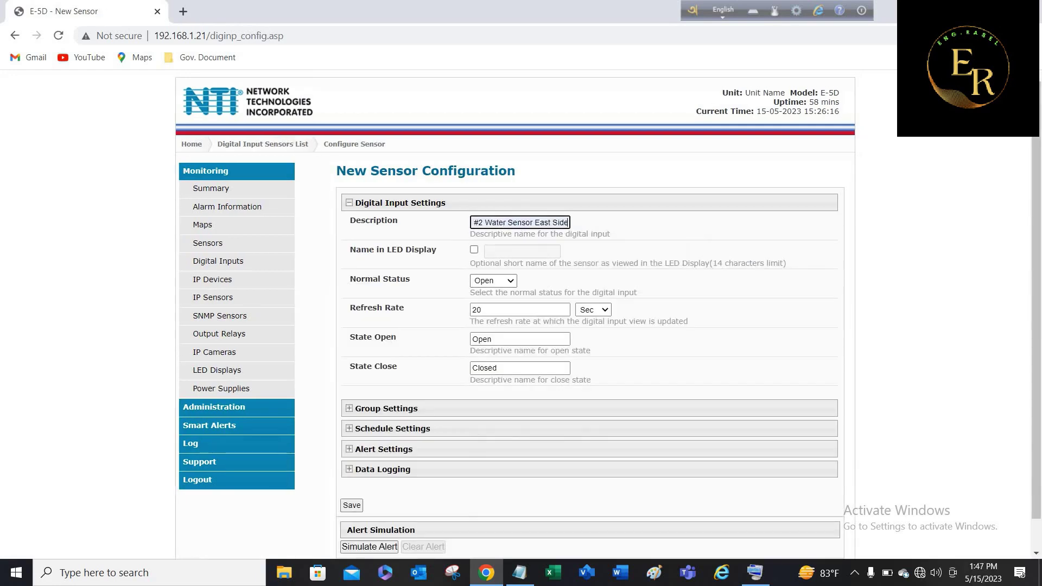
pyautogui.press('Tab')
pyautogui.press('Tab')
pyautogui.press('Tab')
pyautogui.write('10')
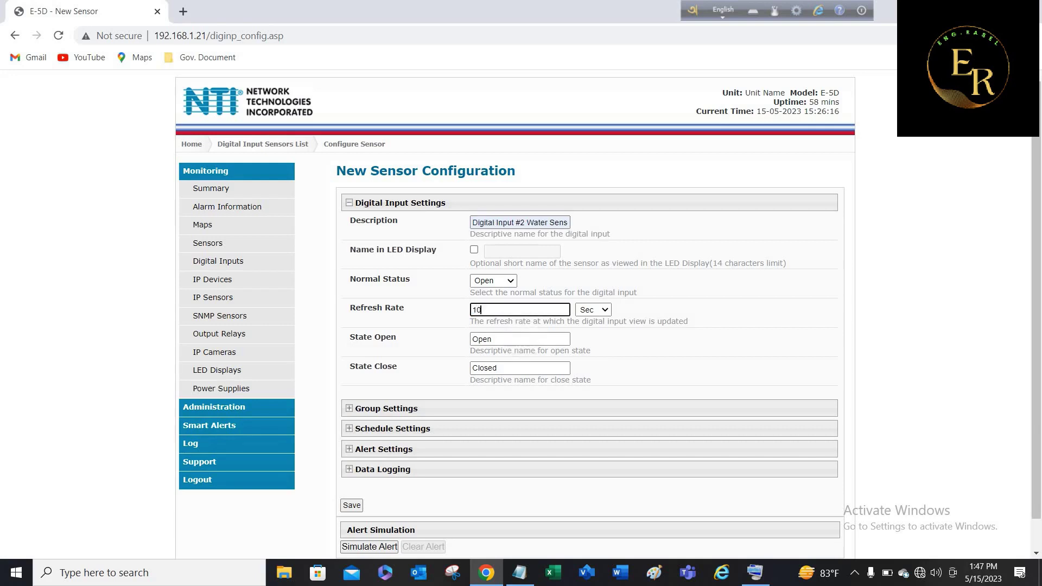
# Save the second input, then look over its group and alert settings sections.
pyautogui.scroll(-1, 602, 313)
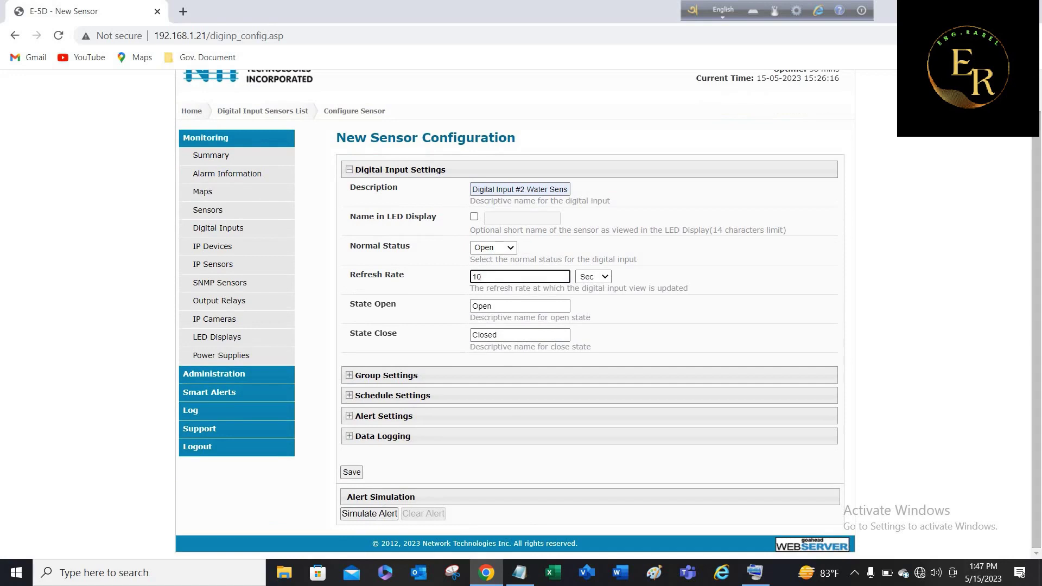
pyautogui.click(351, 473)
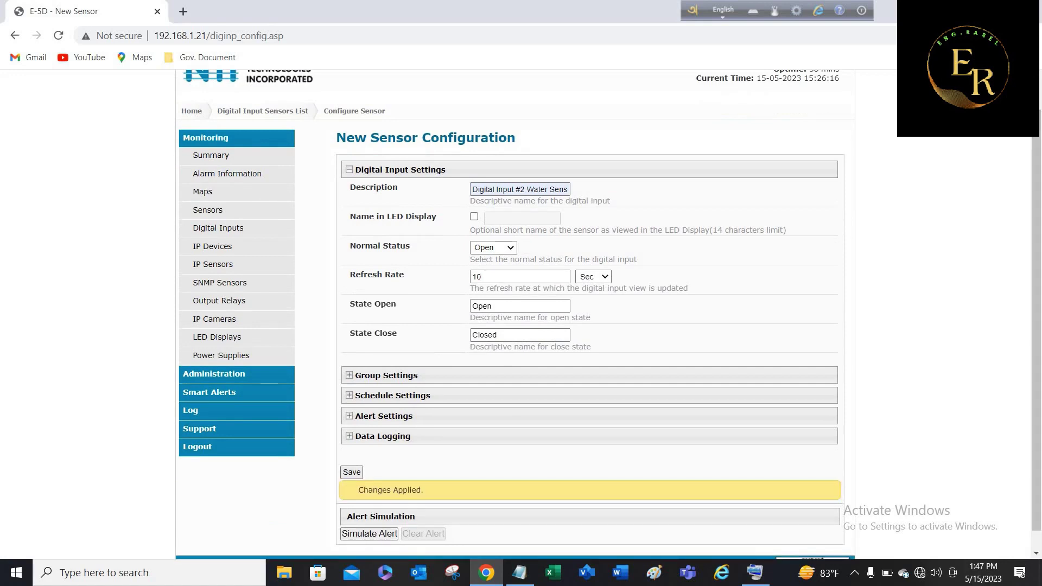
pyautogui.click(349, 375)
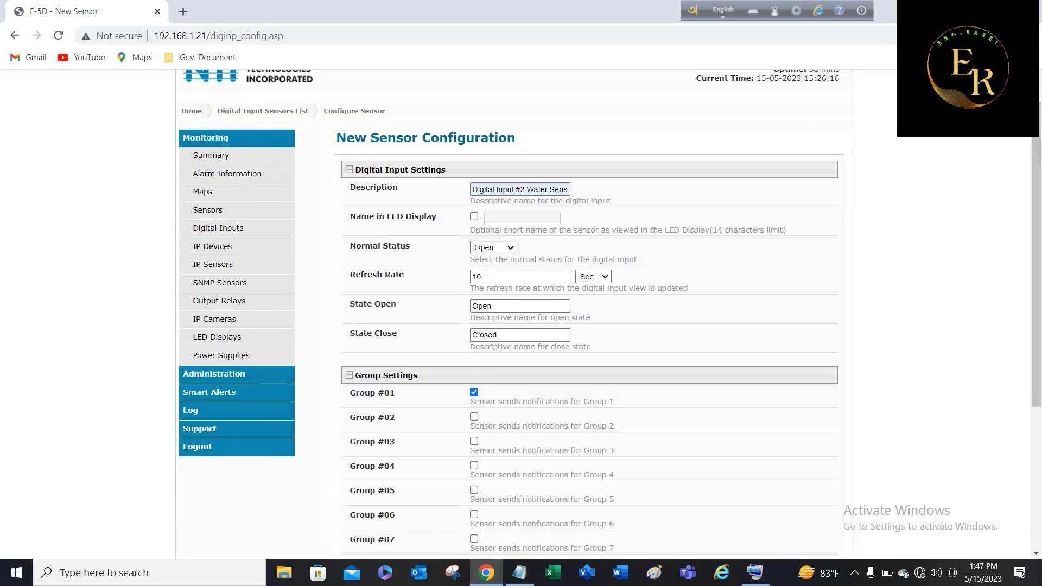
pyautogui.click(349, 375)
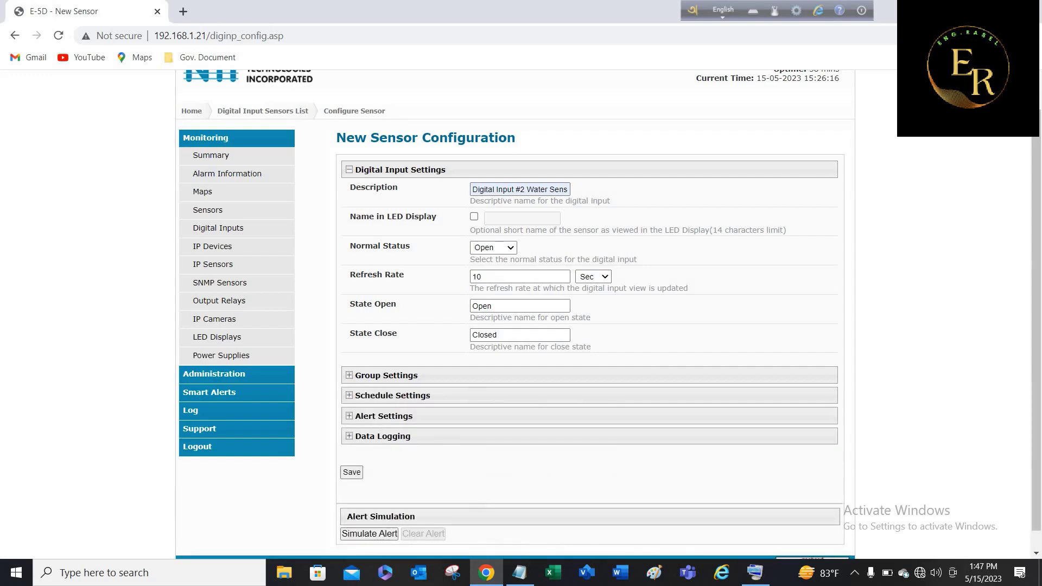
pyautogui.click(349, 416)
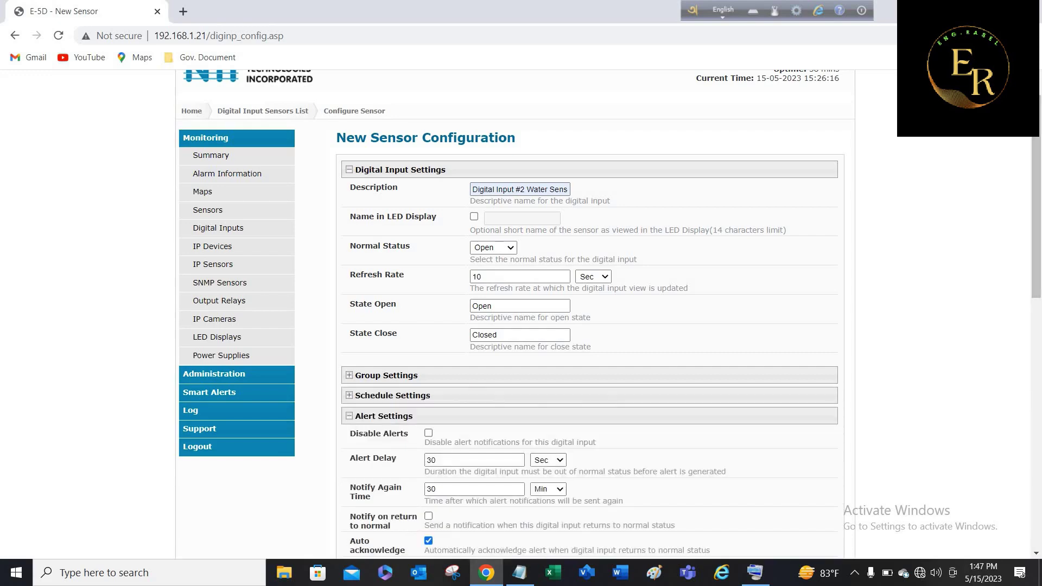
pyautogui.scroll(-6, 597, 315)
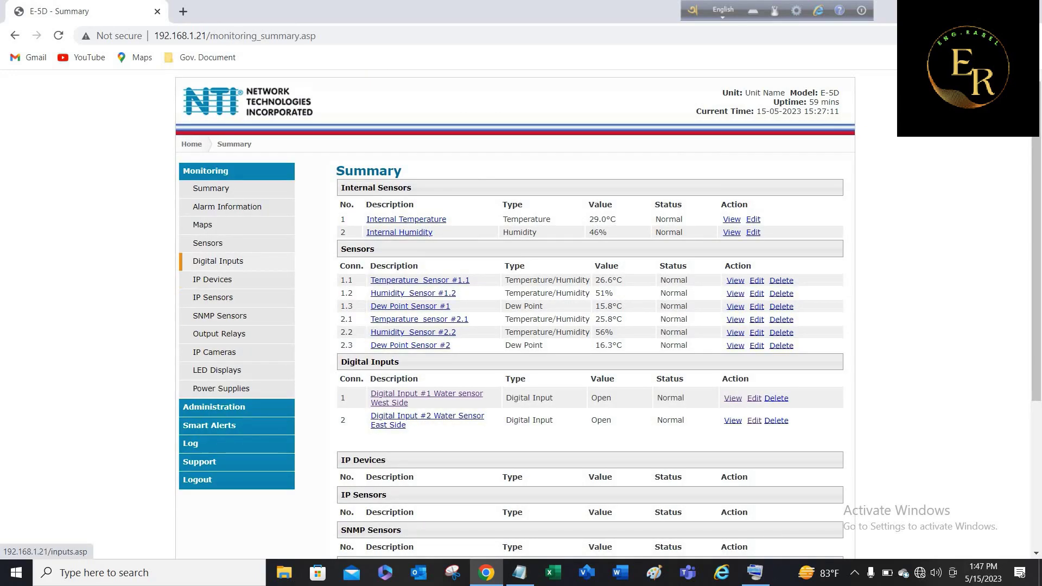
# Add an input on connector 3 described as Smock Detector West Side, refresh rate 10.
pyautogui.click(219, 261)
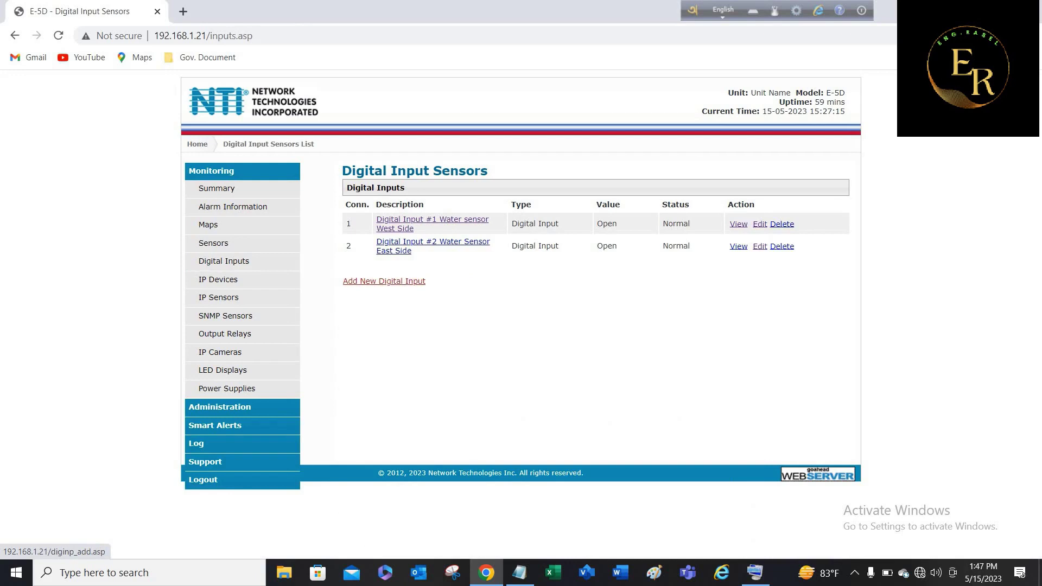
pyautogui.click(384, 281)
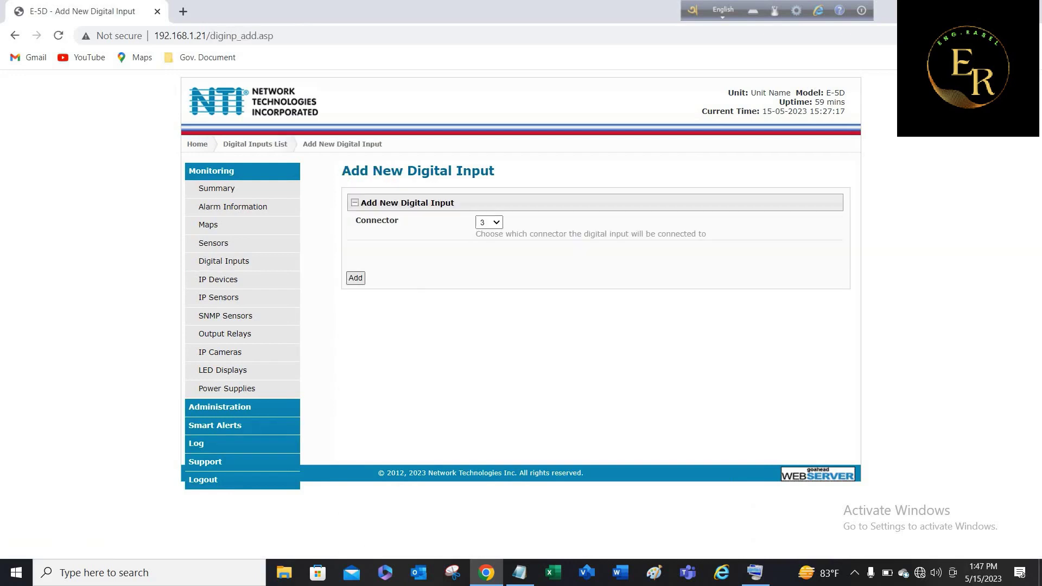
pyautogui.click(355, 278)
pyautogui.click(520, 222)
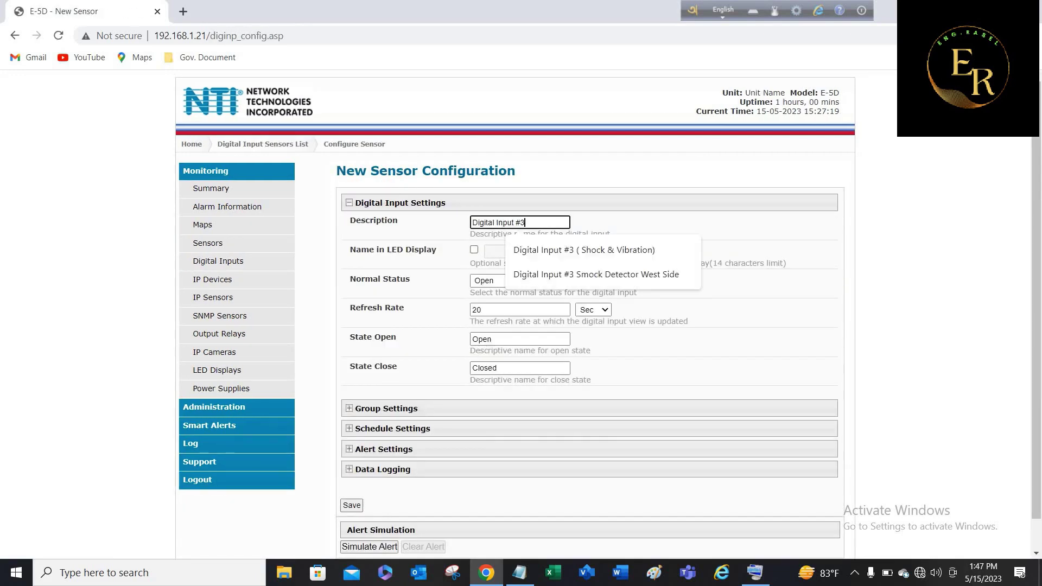
pyautogui.press('Down')
pyautogui.press('Down')
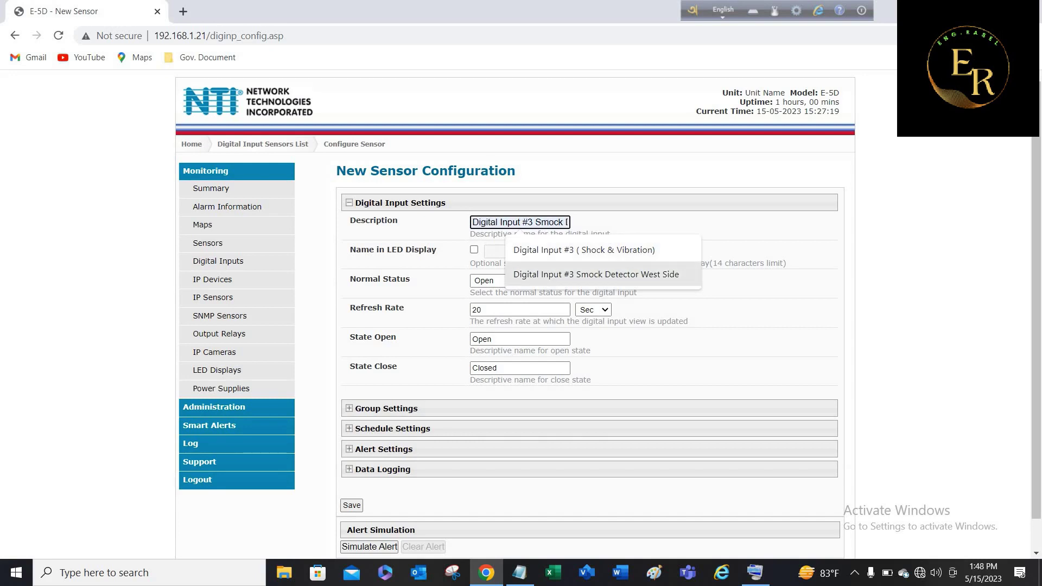
pyautogui.press('Return')
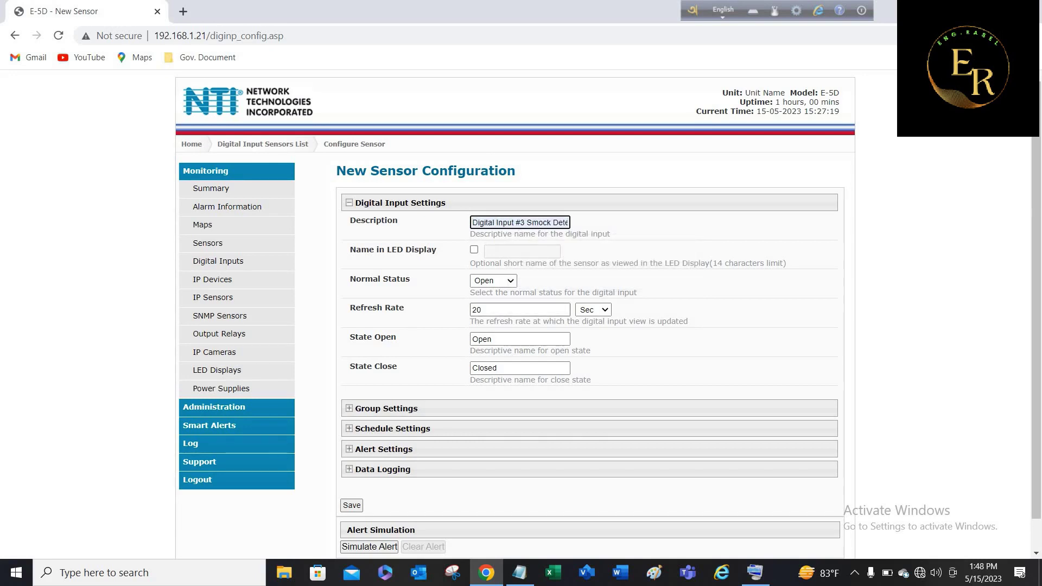
pyautogui.doubleClick(476, 309)
pyautogui.write('10')
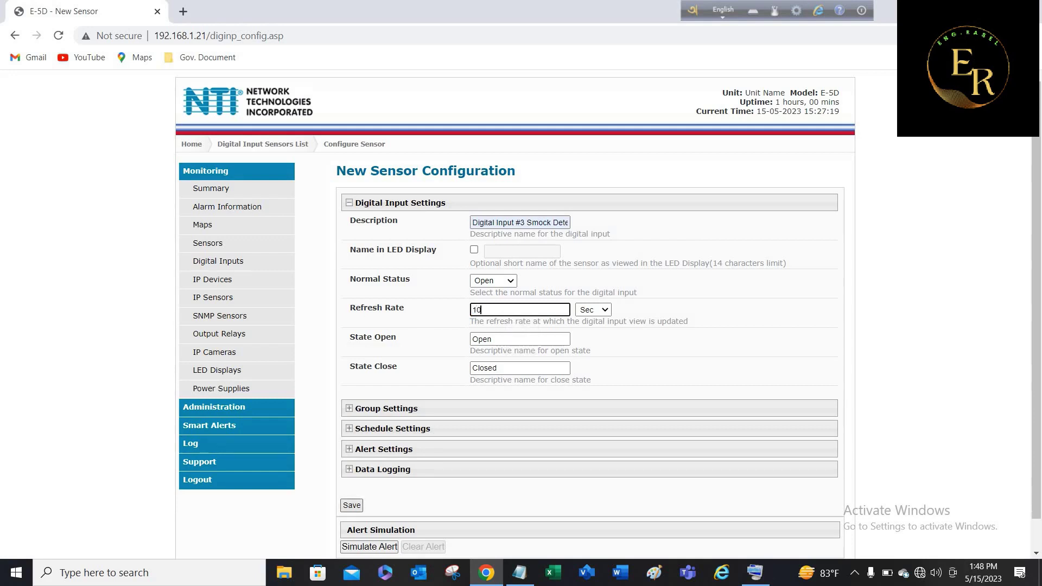
# Enable e-mail and SMS alerts for the third digital input.
pyautogui.click(351, 505)
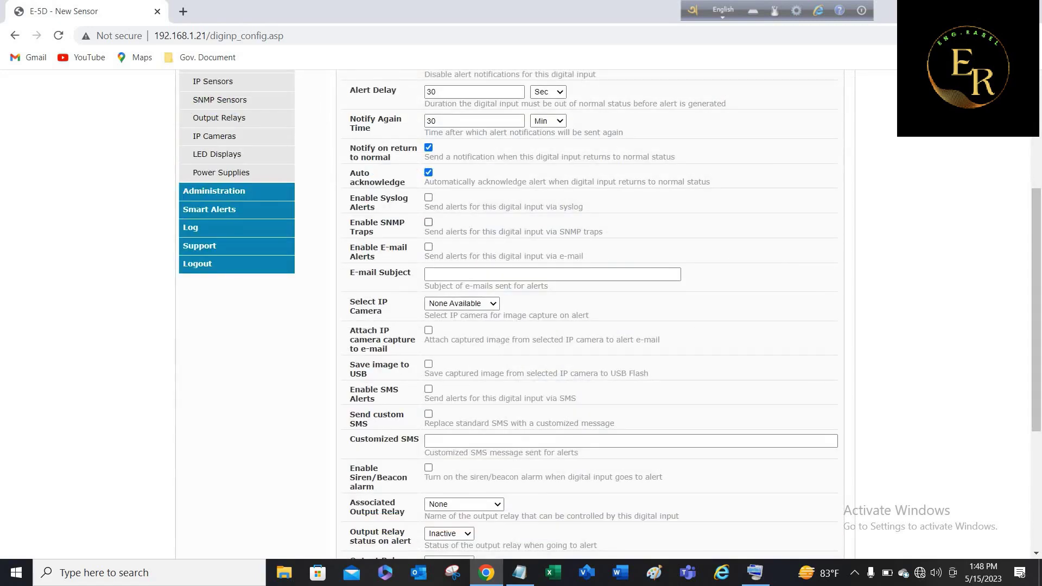
pyautogui.click(428, 247)
pyautogui.click(428, 389)
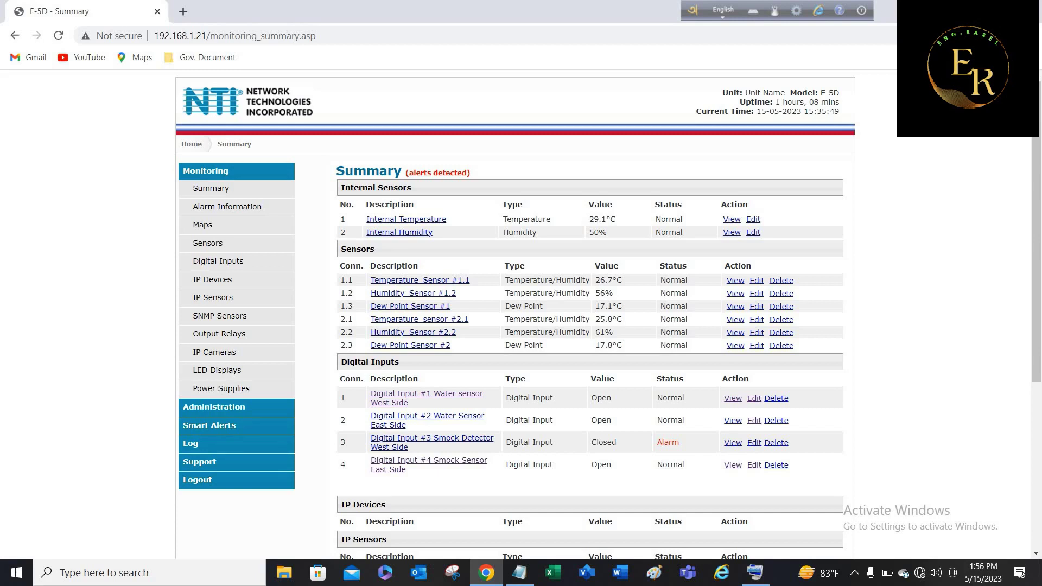
# Open the Edit page for Temperature_Sensor #1.1 from the Summary sensors table.
pyautogui.click(217, 171)
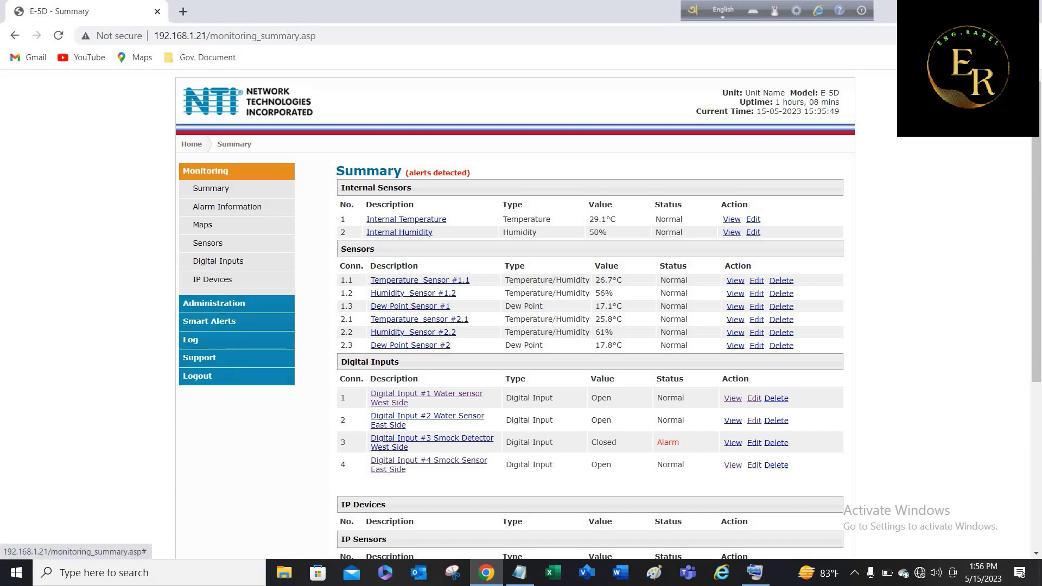
pyautogui.click(217, 171)
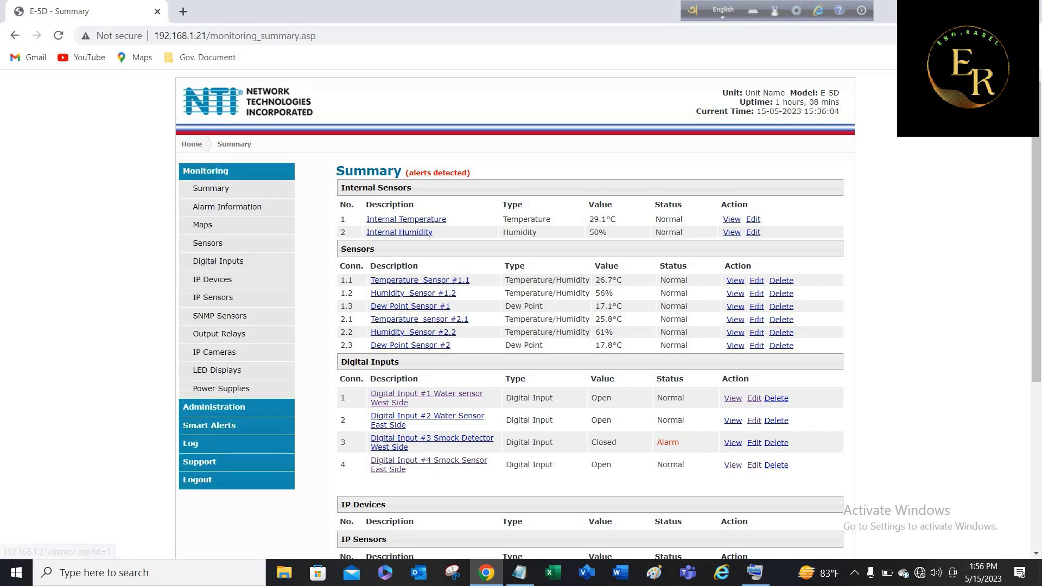
pyautogui.click(757, 280)
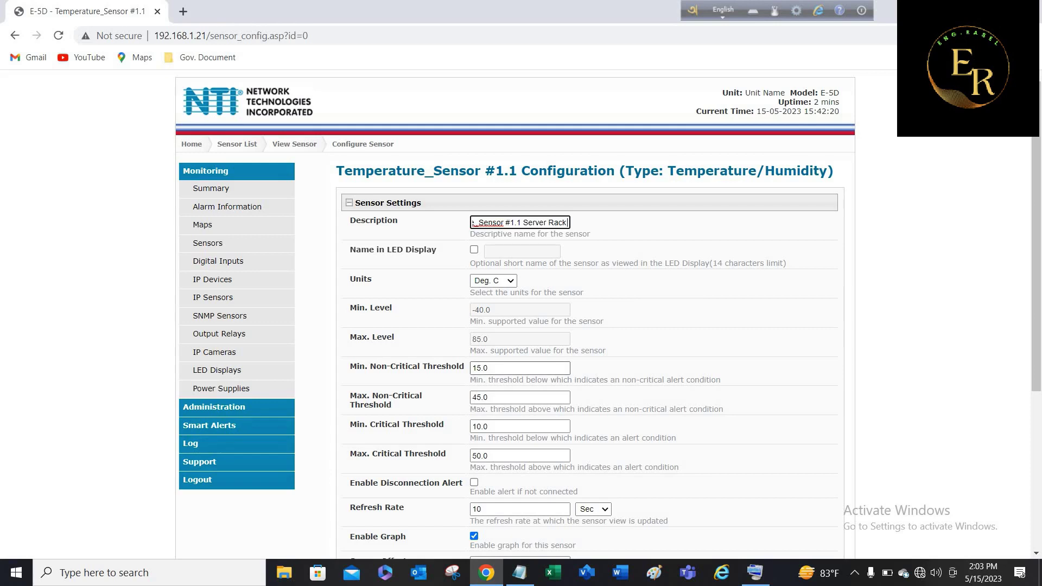
# Lower Temperature_Sensor #1.1's Max. Non-Critical Threshold from 45.0 to 27 and save it.
pyautogui.click(486, 368)
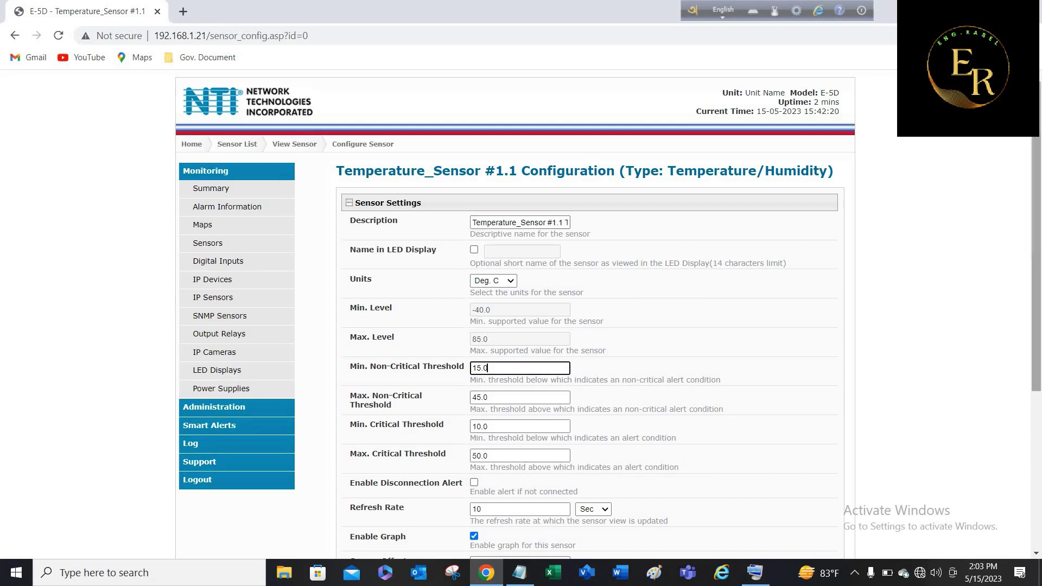
pyautogui.scroll(-1, 487, 368)
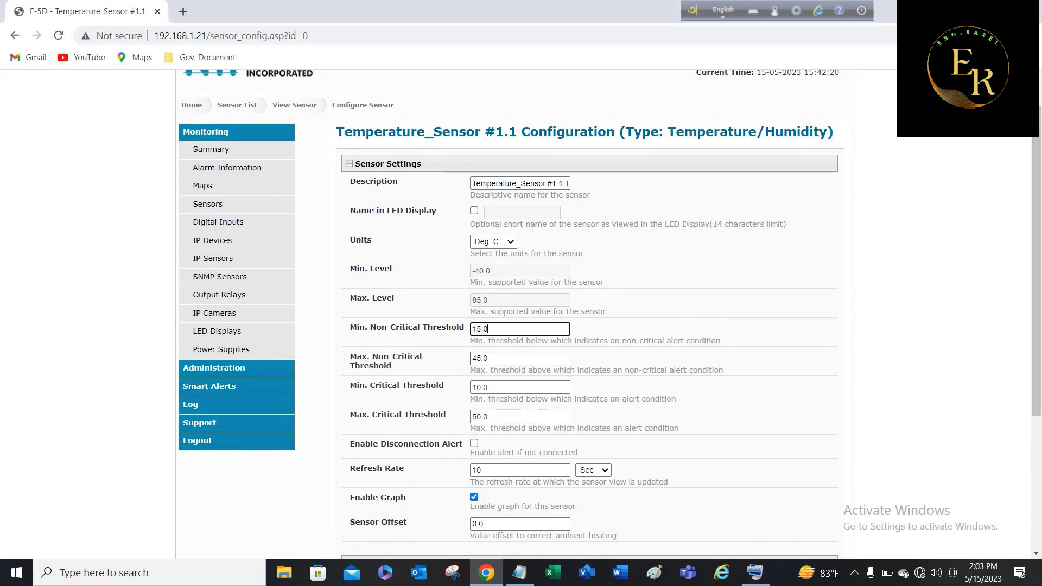
pyautogui.click(487, 358)
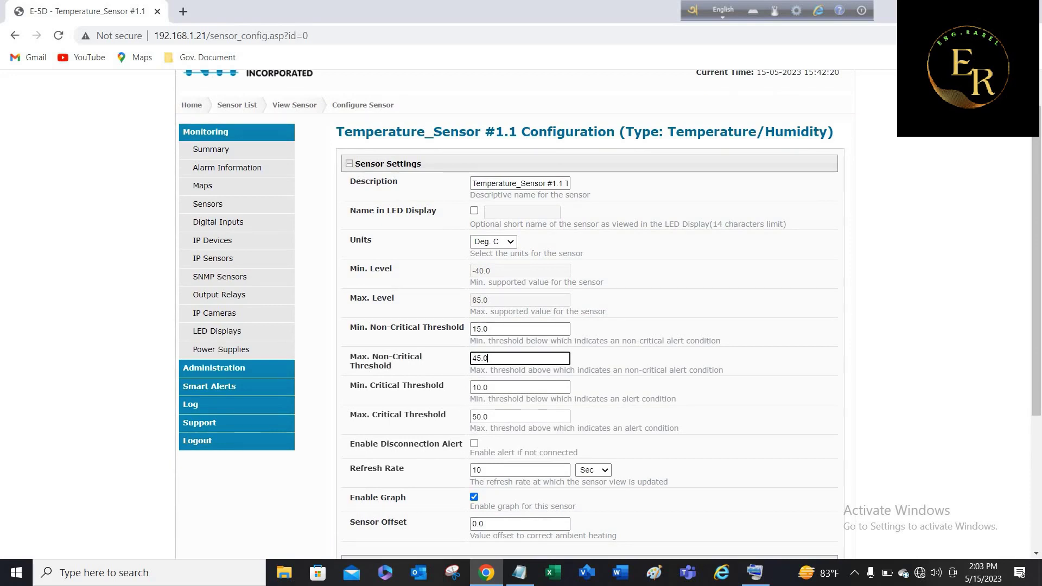
pyautogui.press('BackSpace')
pyautogui.press('BackSpace')
pyautogui.press('BackSpace')
pyautogui.press('BackSpace')
pyautogui.write('28')
pyautogui.press('BackSpace')
pyautogui.press('BackSpace')
pyautogui.write('27')
pyautogui.press('Tab')
pyautogui.press('Tab')
pyautogui.press('Return')
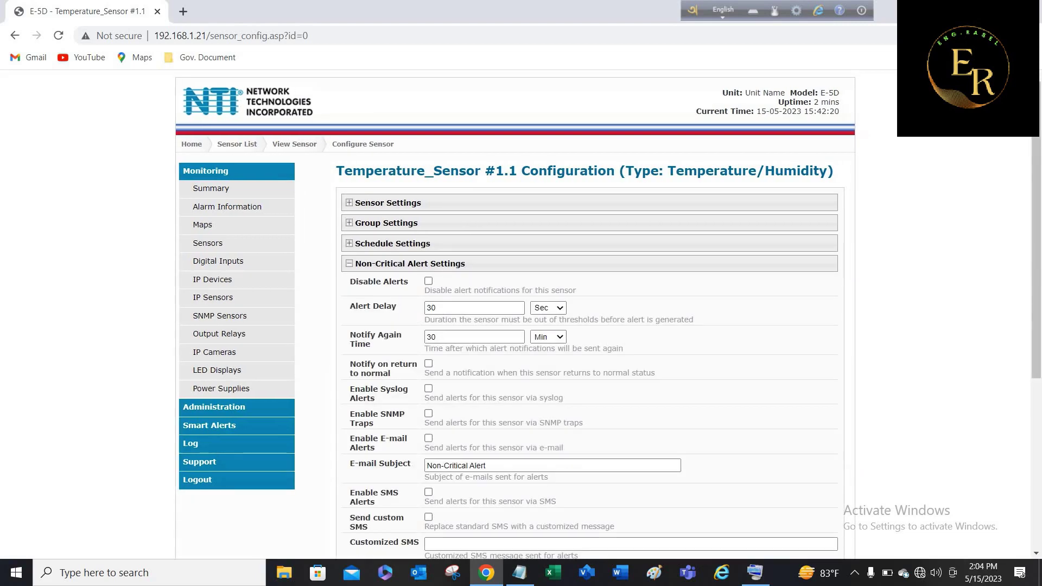
# Enable SMS, e-mail and custom SMS for non-critical alerts, leaving return-to-normal notification off.
pyautogui.scroll(-3, 608, 315)
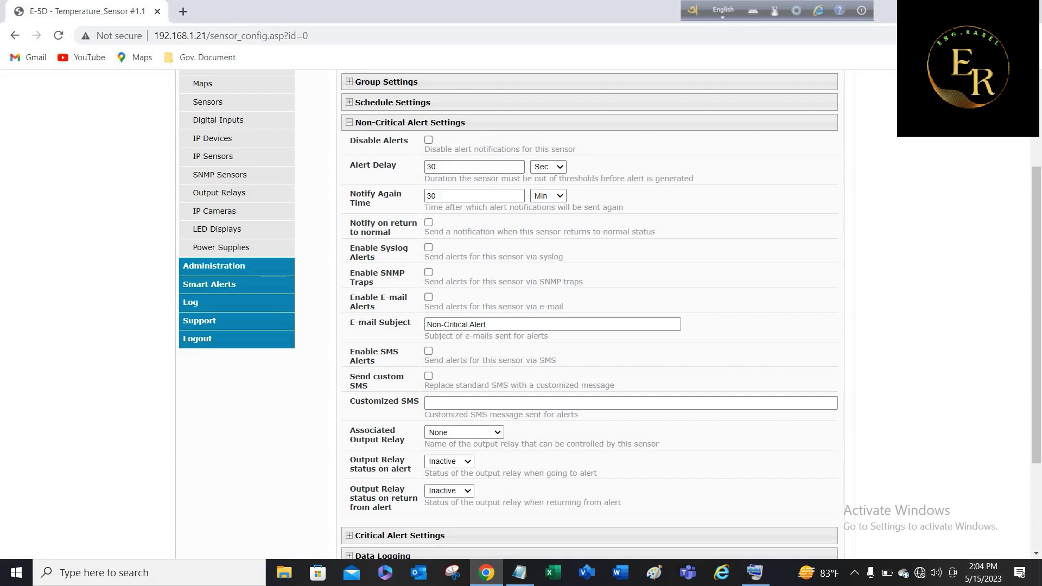
pyautogui.click(429, 222)
pyautogui.click(428, 222)
pyautogui.click(428, 351)
pyautogui.click(428, 297)
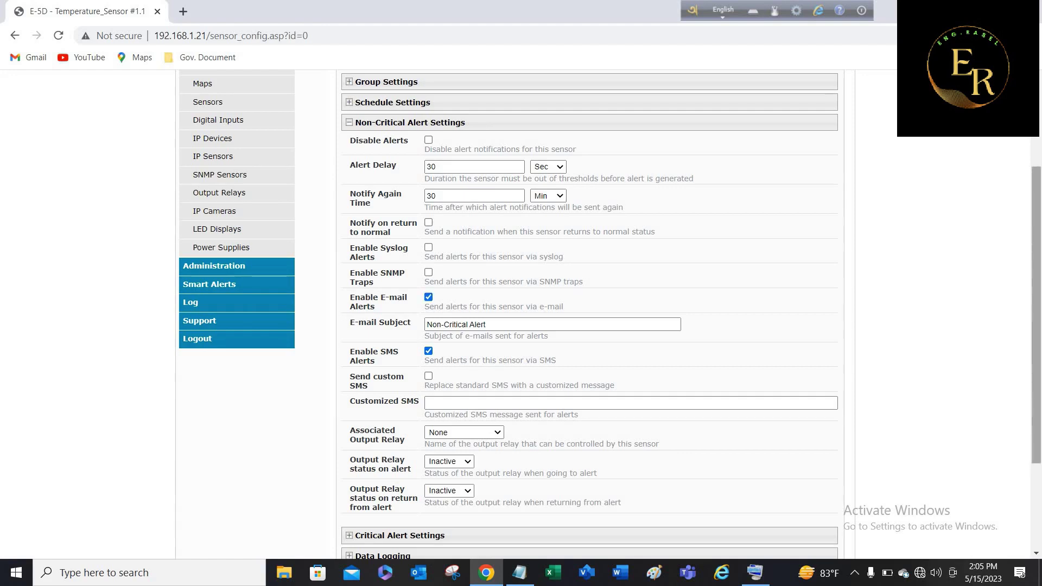
pyautogui.scroll(-2, 589, 315)
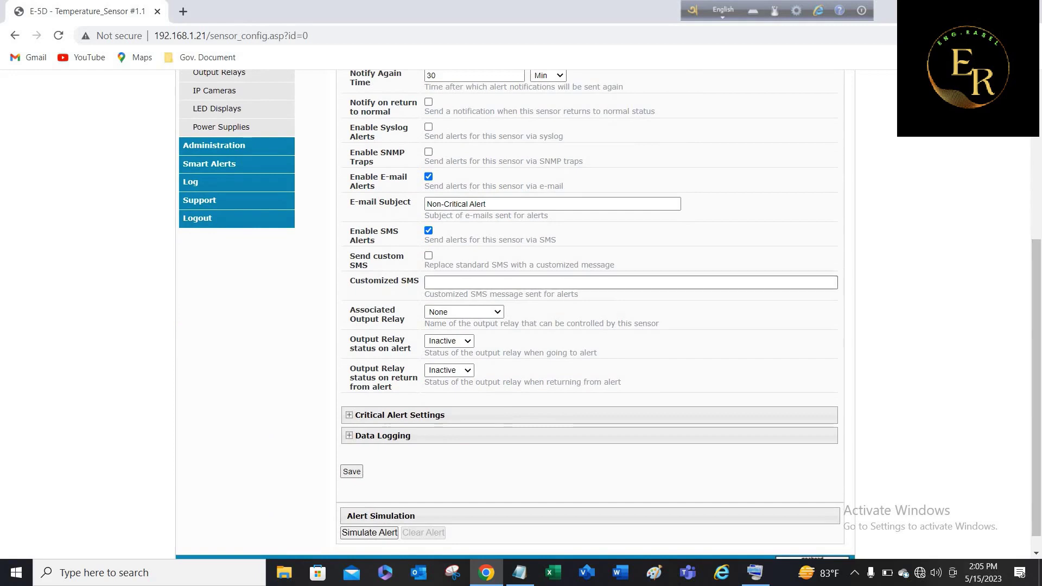
pyautogui.click(428, 255)
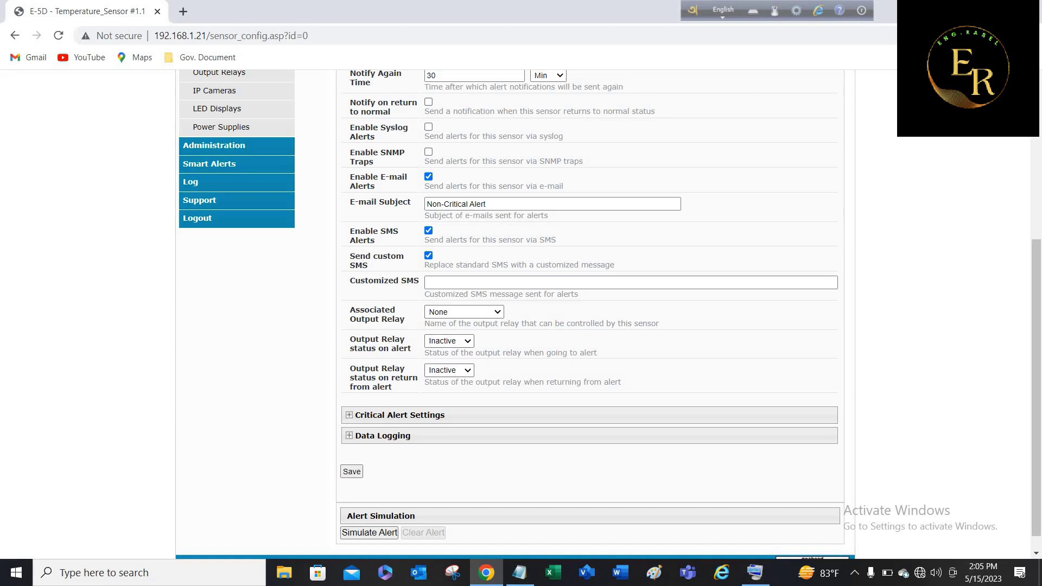
pyautogui.click(399, 415)
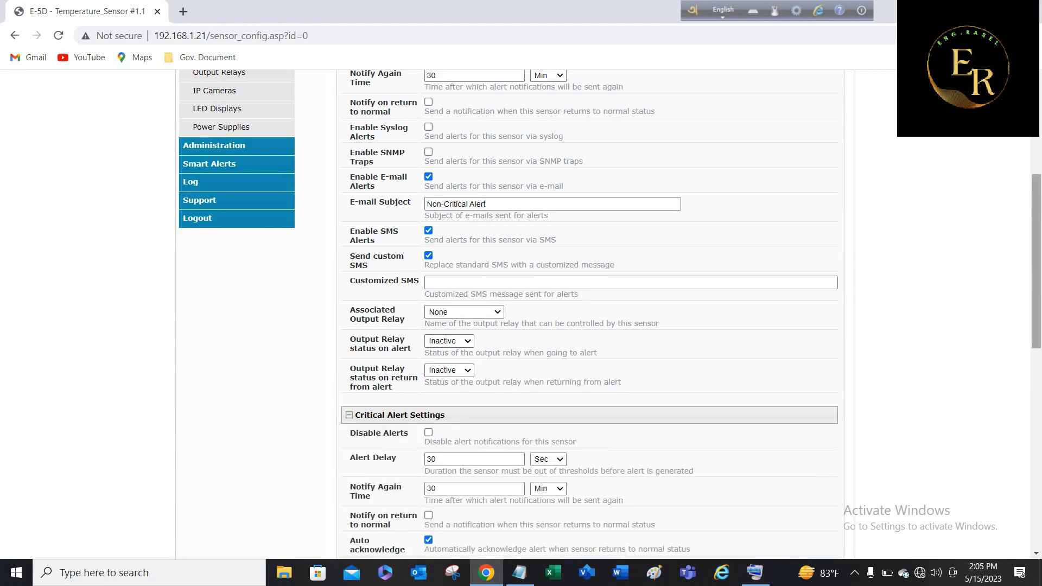
# Set both the critical and non-critical alert delays to 10.
pyautogui.moveTo(1036, 261); pyautogui.dragTo(1037, 305)
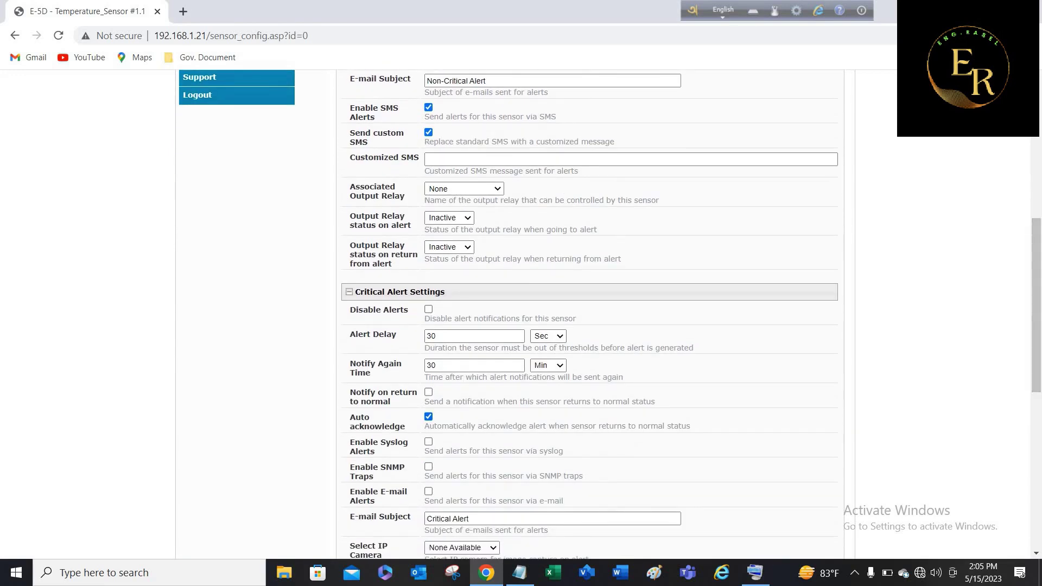
pyautogui.doubleClick(431, 336)
pyautogui.write('10')
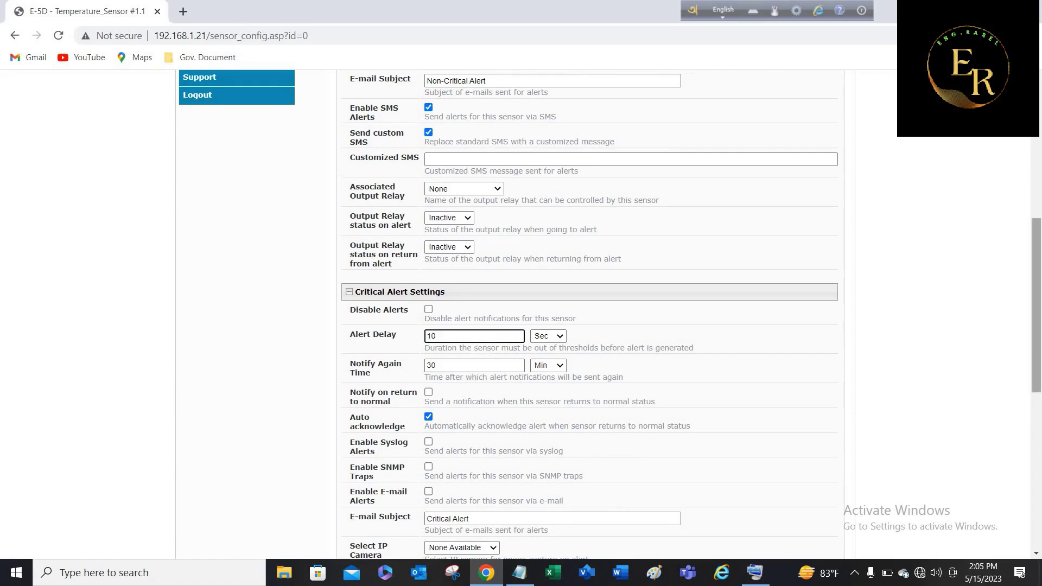
pyautogui.moveTo(1037, 305); pyautogui.dragTo(1037, 234)
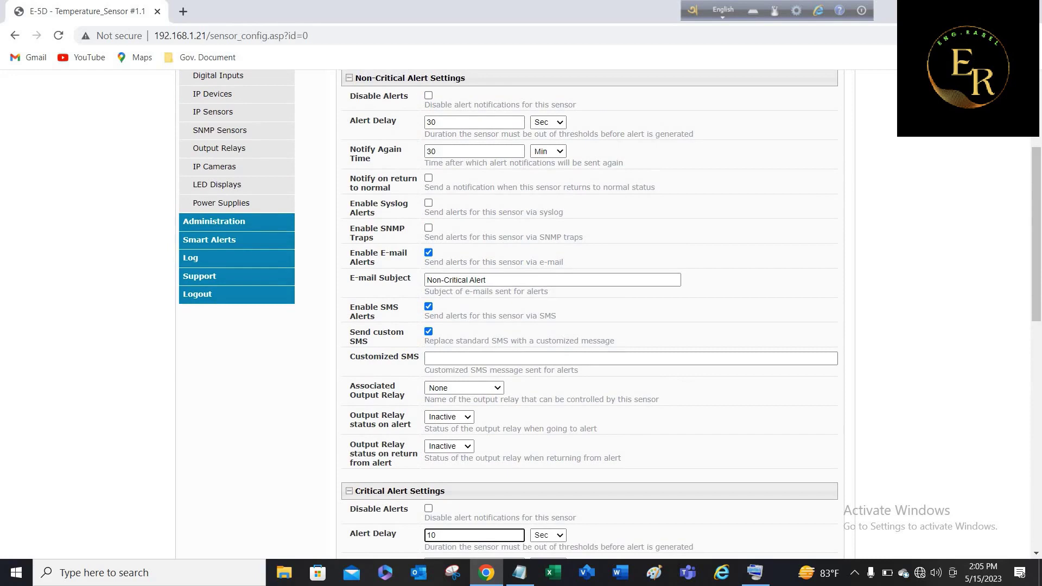
pyautogui.doubleClick(431, 122)
pyautogui.write('1')
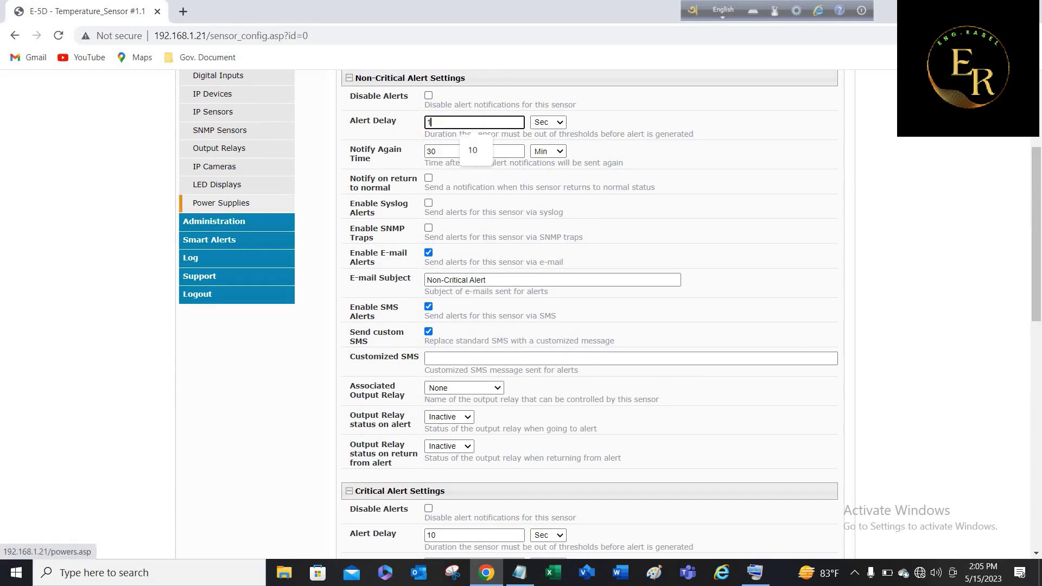
pyautogui.write('0')
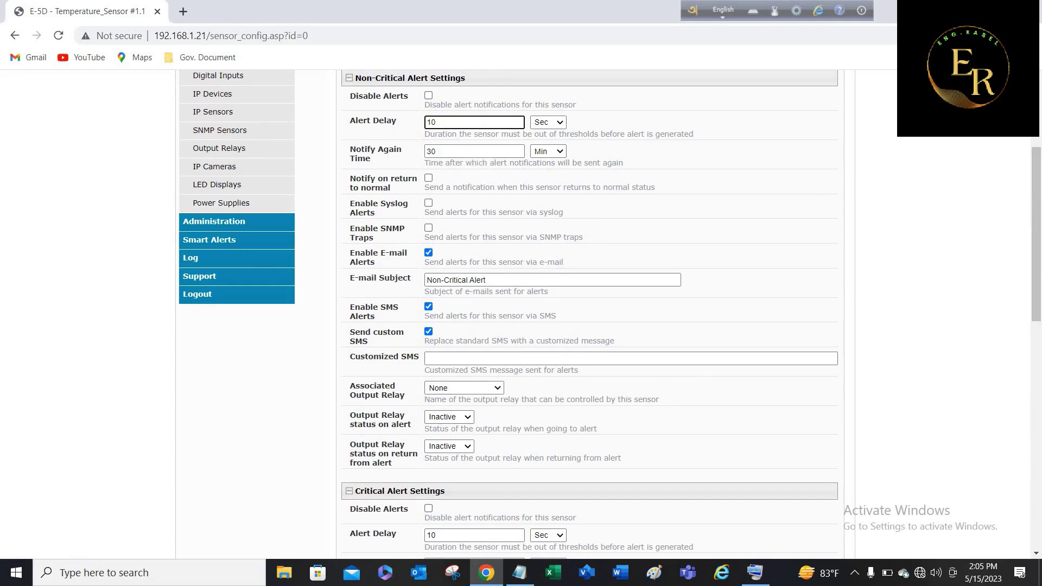
# Enable e-mail and SMS alerts for critical alerts.
pyautogui.moveTo(1036, 233); pyautogui.dragTo(1037, 332)
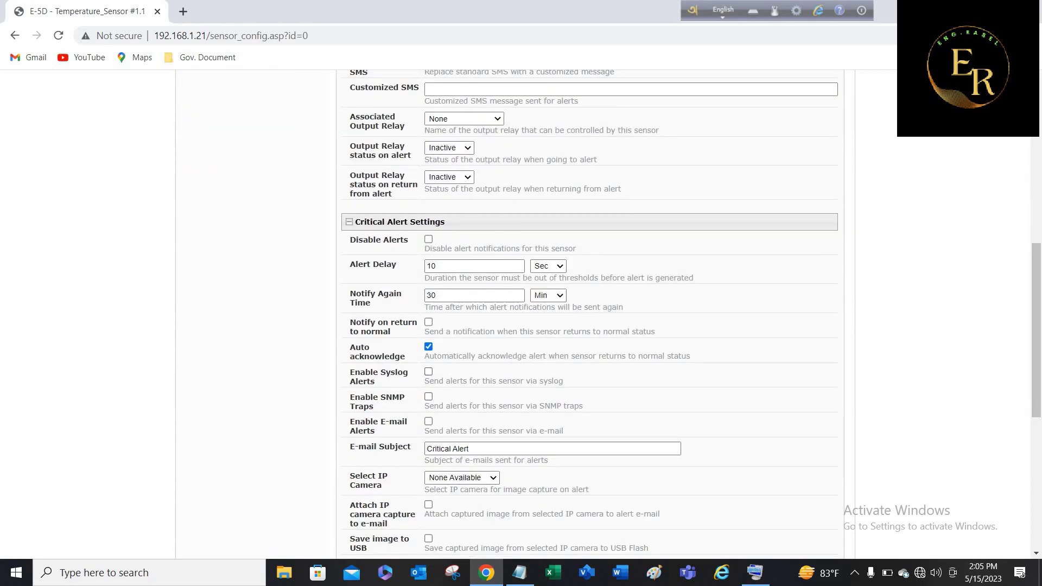
pyautogui.click(428, 421)
pyautogui.scroll(-3, 428, 421)
pyautogui.click(428, 386)
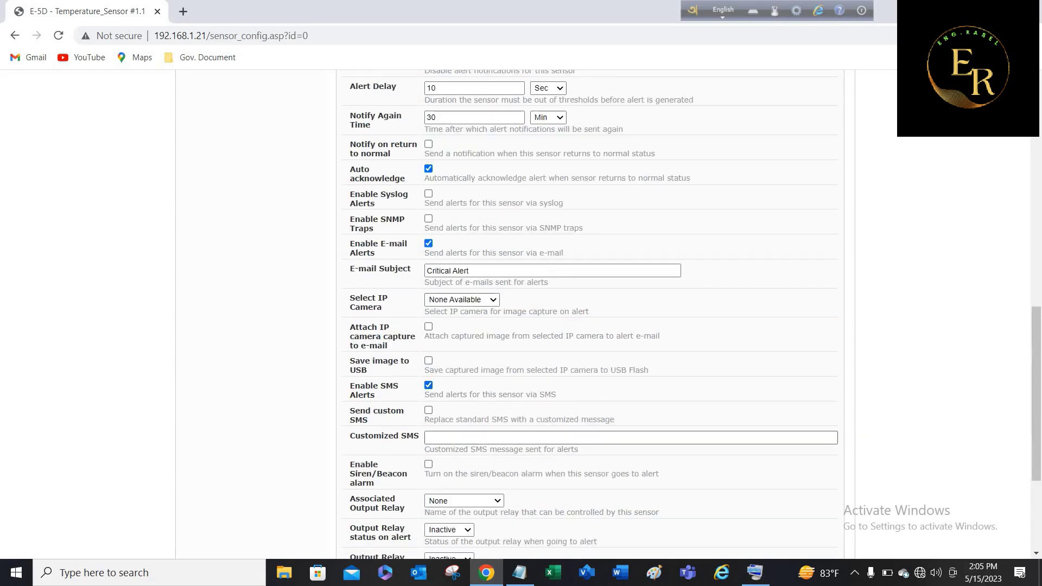
pyautogui.scroll(-3, 589, 315)
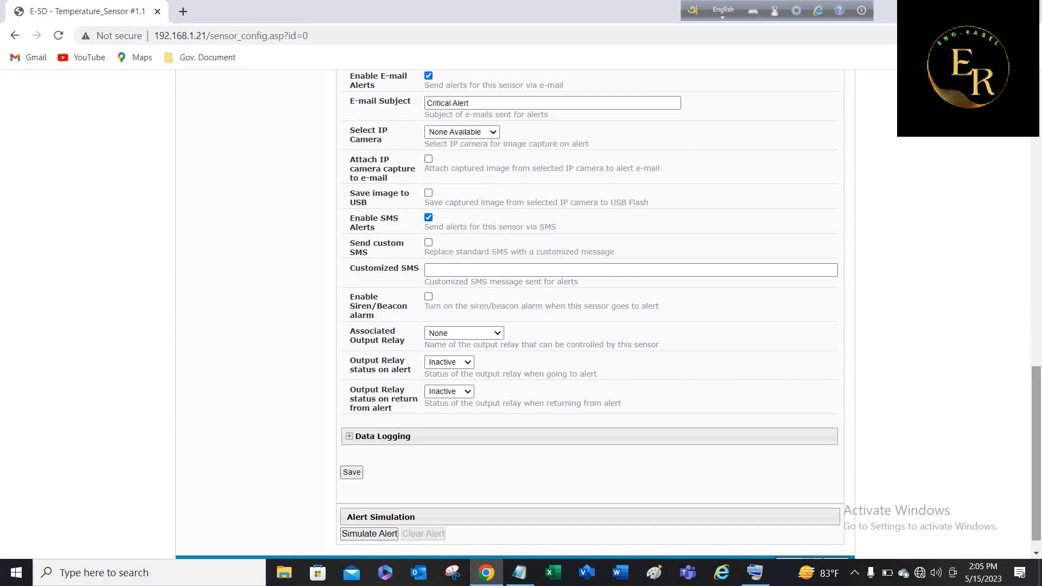
# Save the sensor's alert settings, collapse Non-Critical Alert Settings, and return to the Monitoring Summary.
pyautogui.click(351, 472)
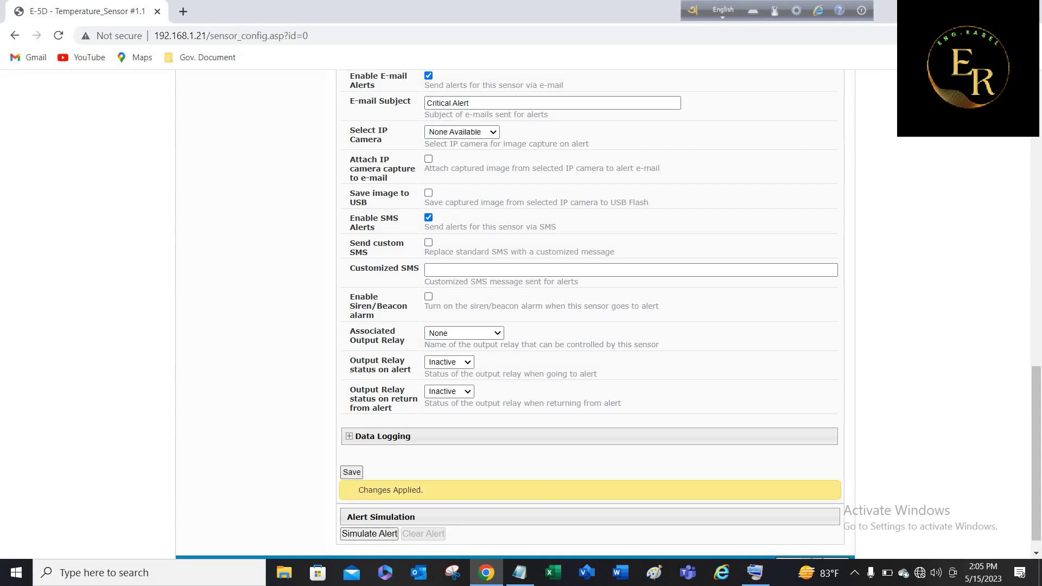
pyautogui.moveTo(1036, 453); pyautogui.dragTo(1036, 169)
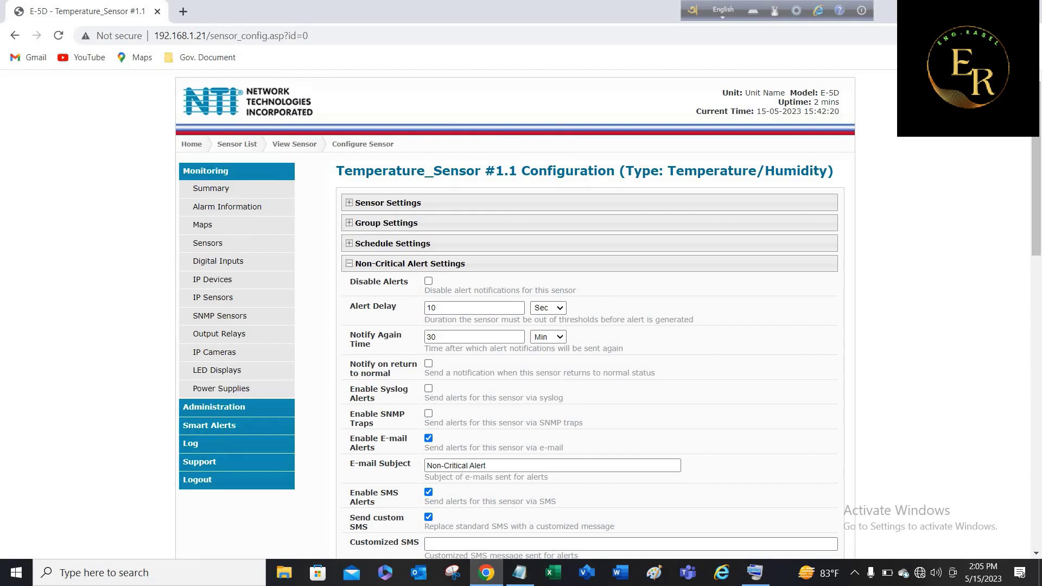
pyautogui.click(349, 264)
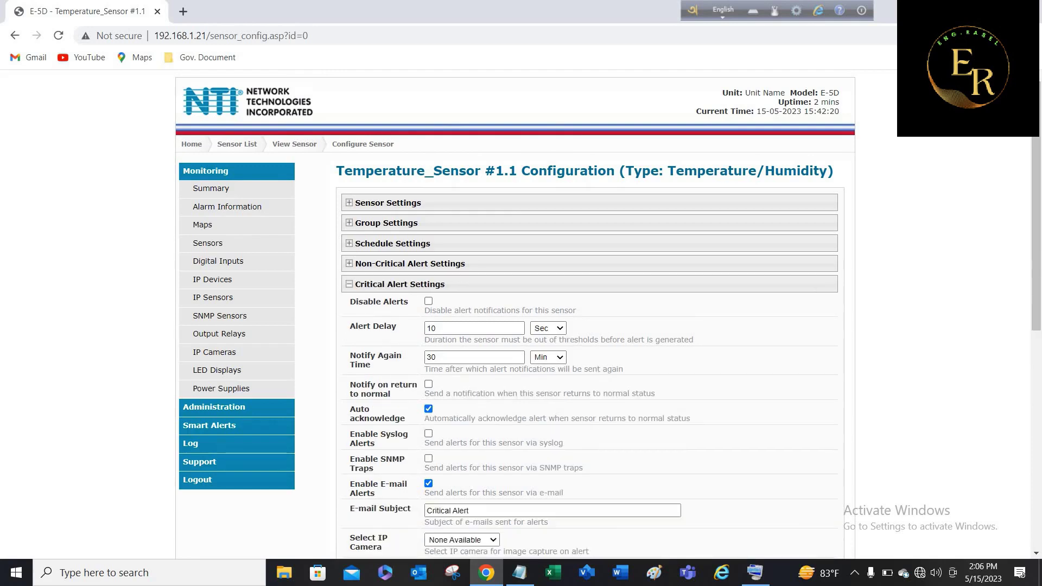
pyautogui.click(211, 189)
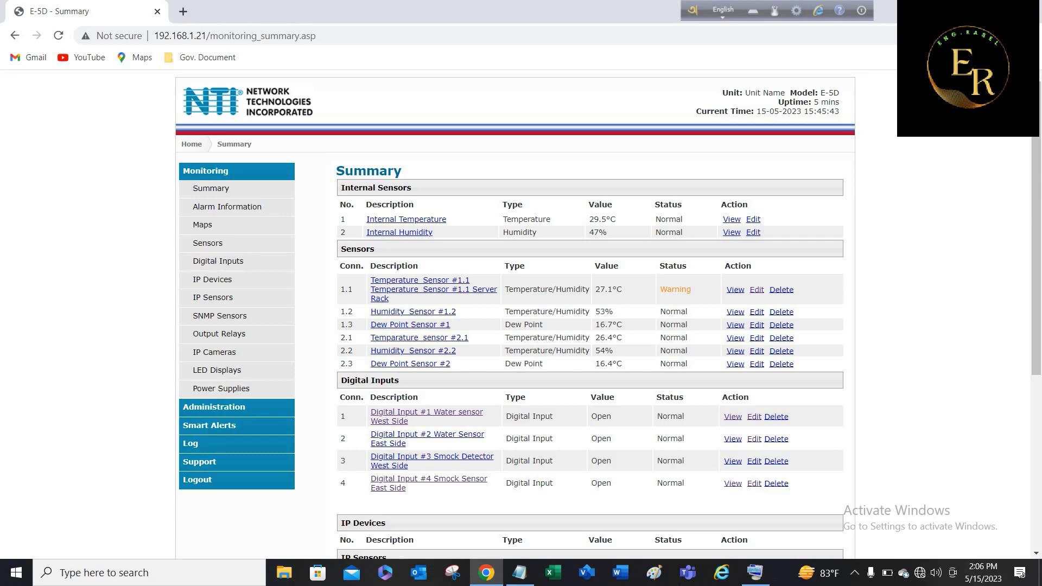
# Open Humidity_Sensor #1.2 and replace its description with the pasted location text.
pyautogui.click(757, 312)
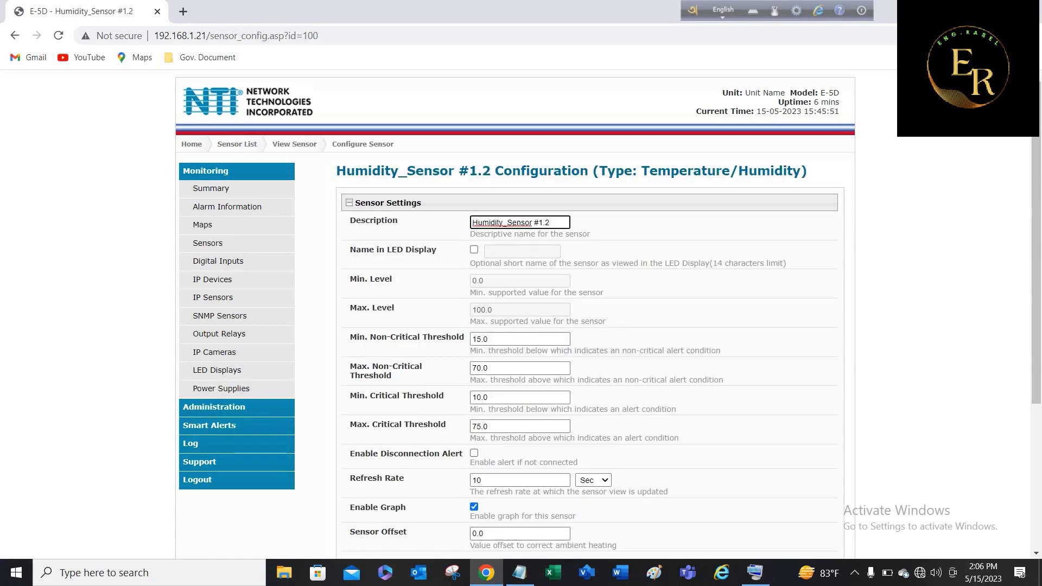
pyautogui.hotkey('ctrl', 'a')
pyautogui.write('Humidity_Sensor #1.1 Server Rack')
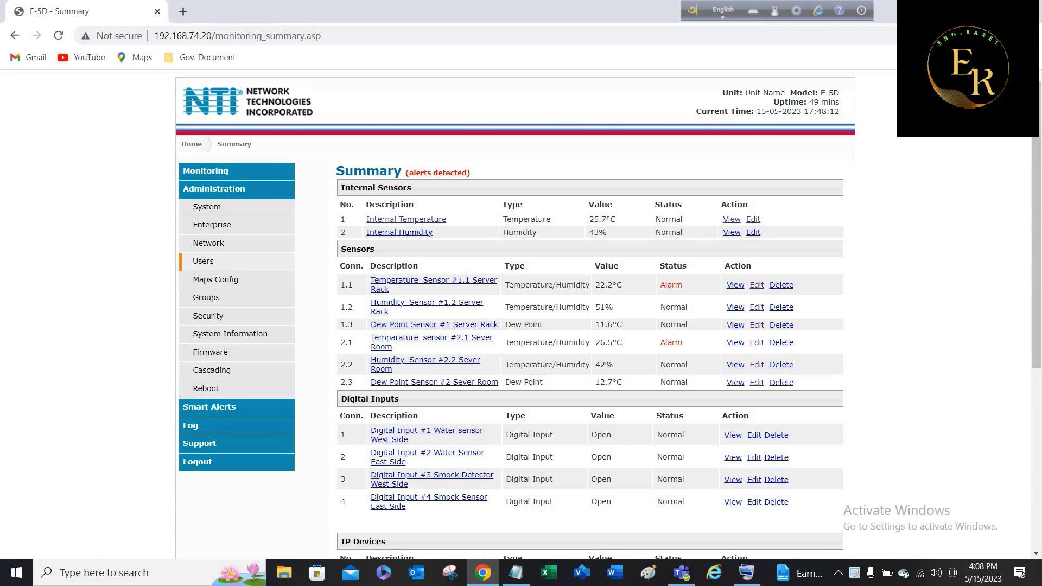
# Add a new user under Administration > Users, replacing the default username user2 and enabling the account.
pyautogui.click(203, 261)
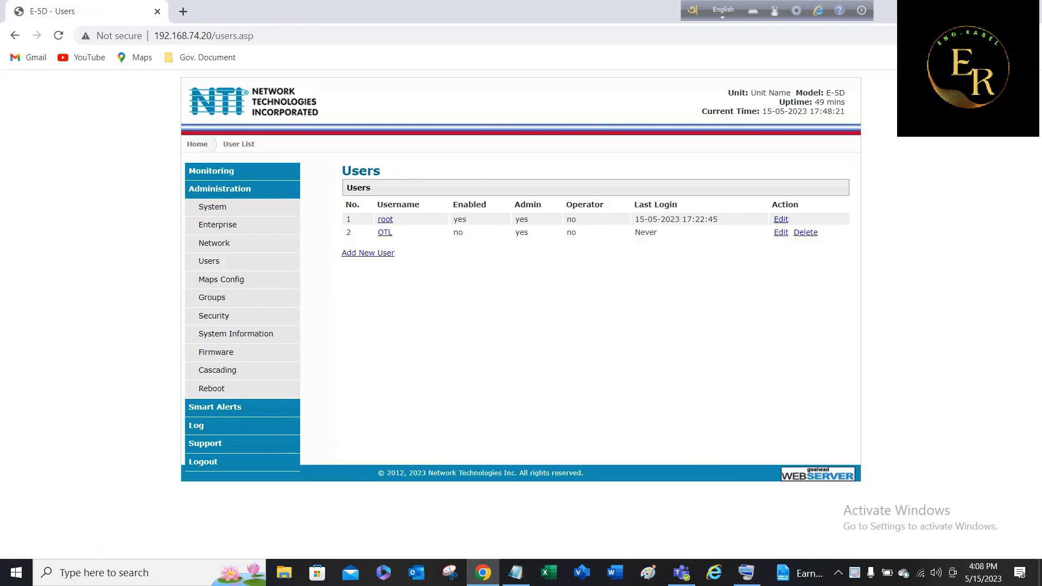
pyautogui.click(368, 253)
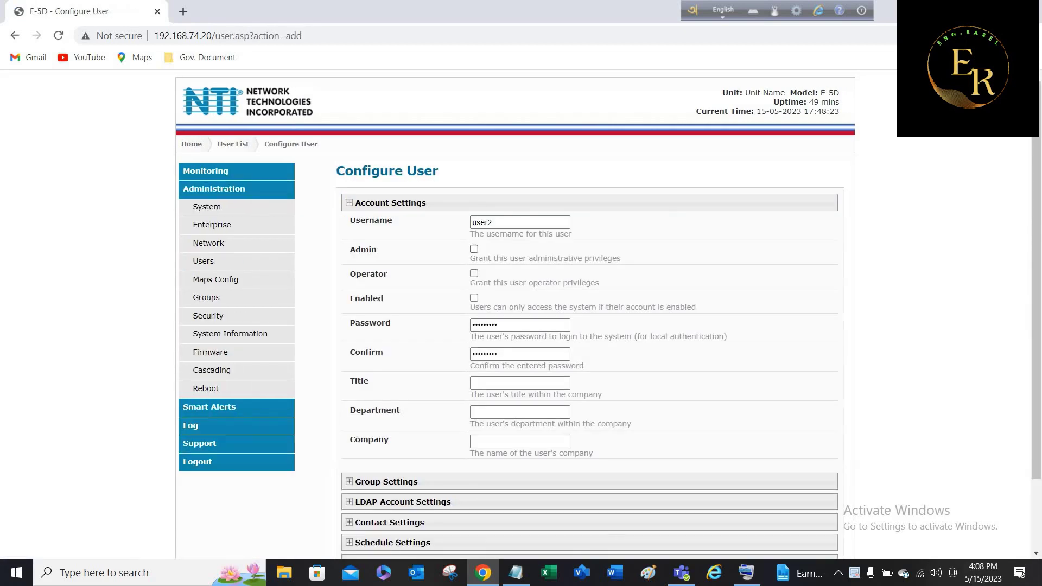
pyautogui.click(492, 223)
pyautogui.press('BackSpace')
pyautogui.press('BackSpace')
pyautogui.press('BackSpace')
pyautogui.press('BackSpace')
pyautogui.press('BackSpace')
pyautogui.write('Nam')
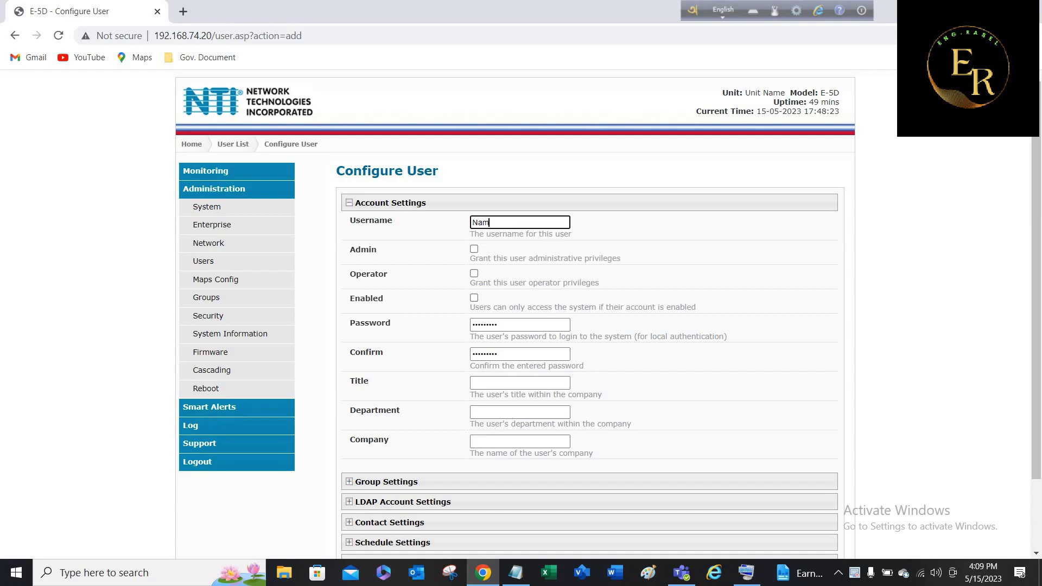
pyautogui.click(474, 298)
# Subscribe the new user to Group #01 notifications, then collapse Group and Account Settings.
pyautogui.scroll(-2, 603, 315)
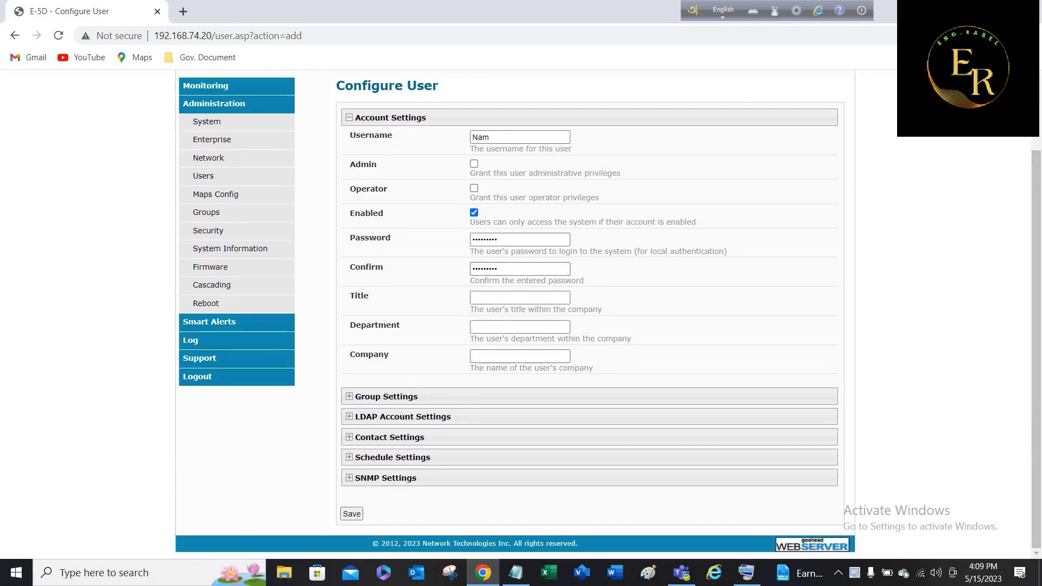
pyautogui.click(349, 396)
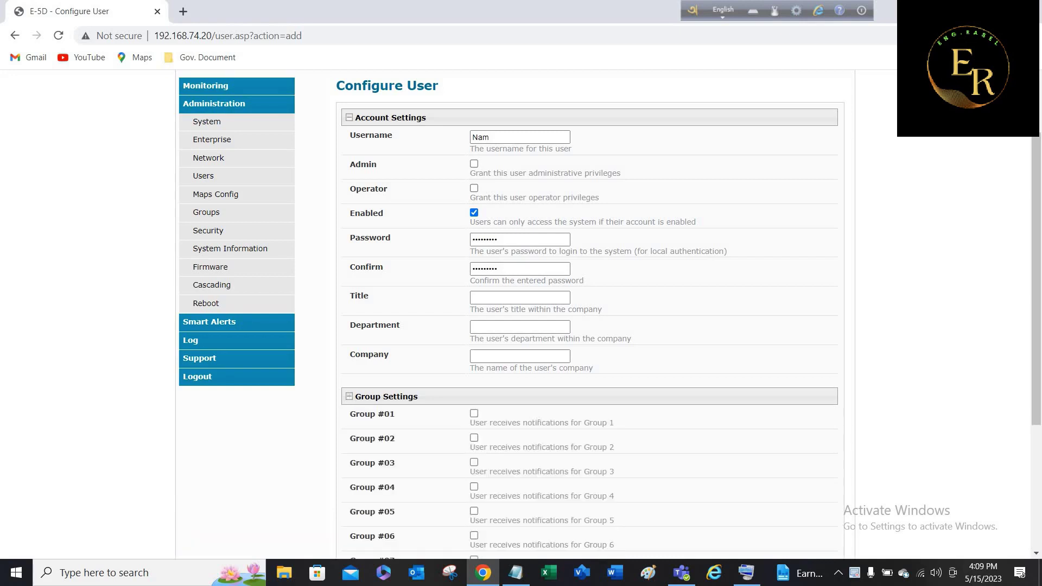
pyautogui.click(474, 413)
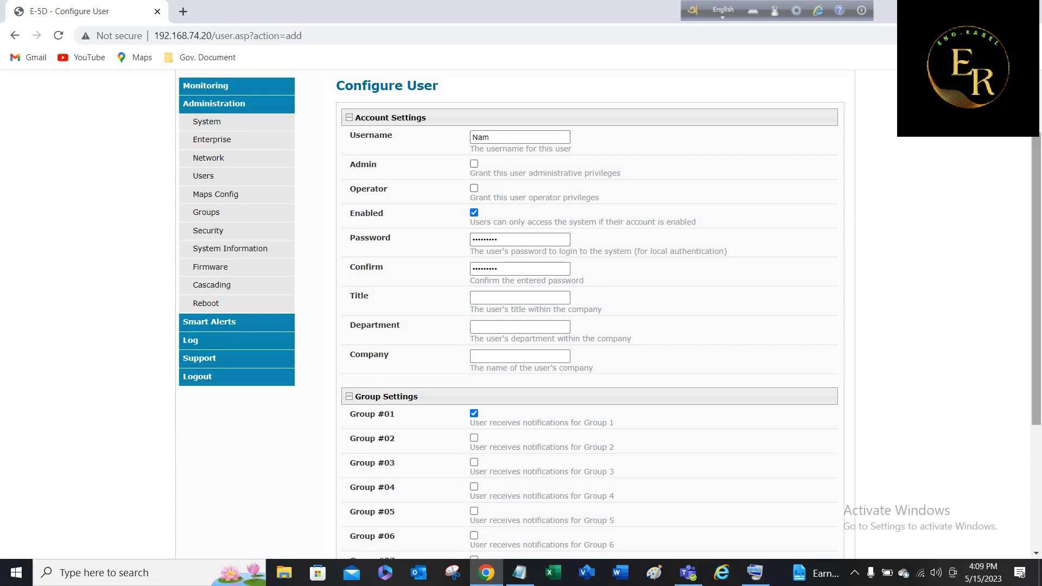
pyautogui.scroll(-4, 589, 315)
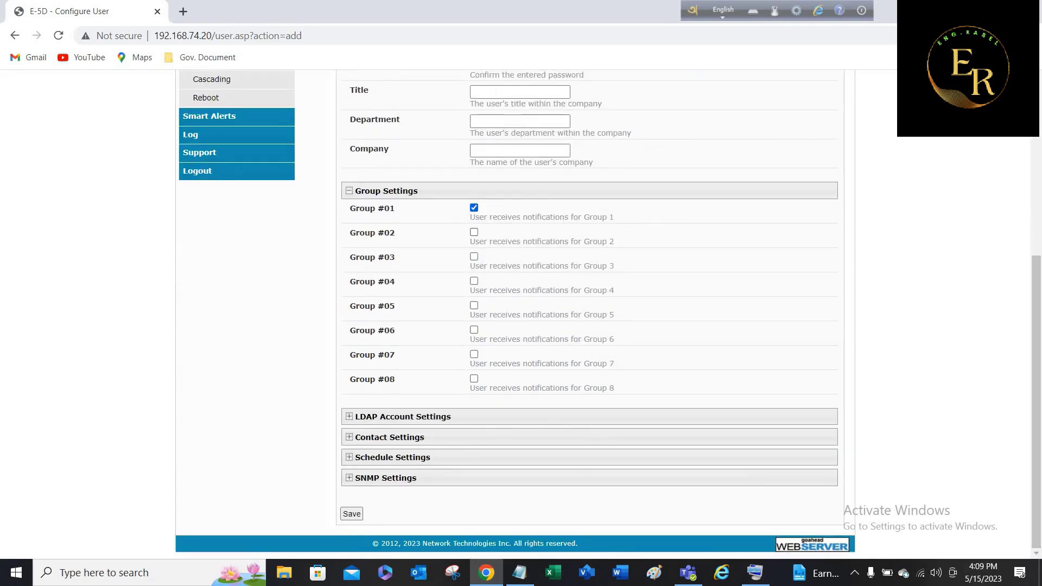
pyautogui.click(386, 190)
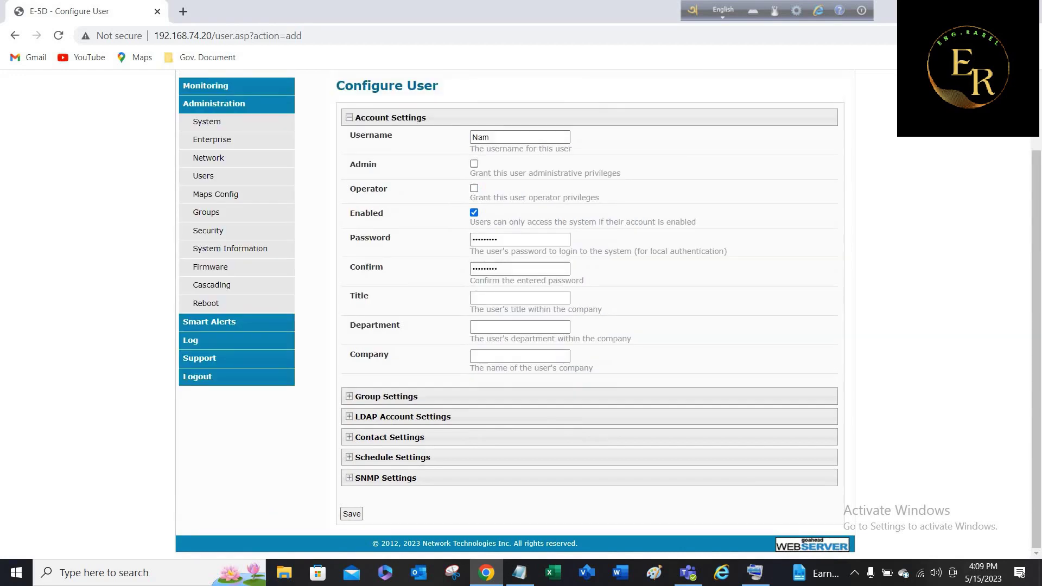
pyautogui.click(389, 117)
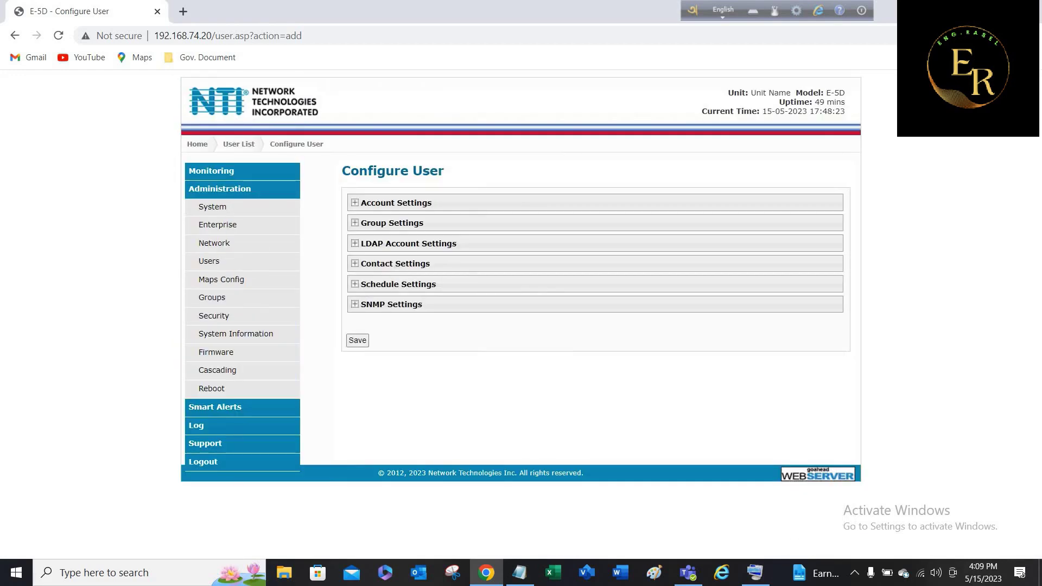
# Enable e-mail and SMS alerts for the user, filling the contact's e-mail and phone number from suggestions.
pyautogui.click(395, 263)
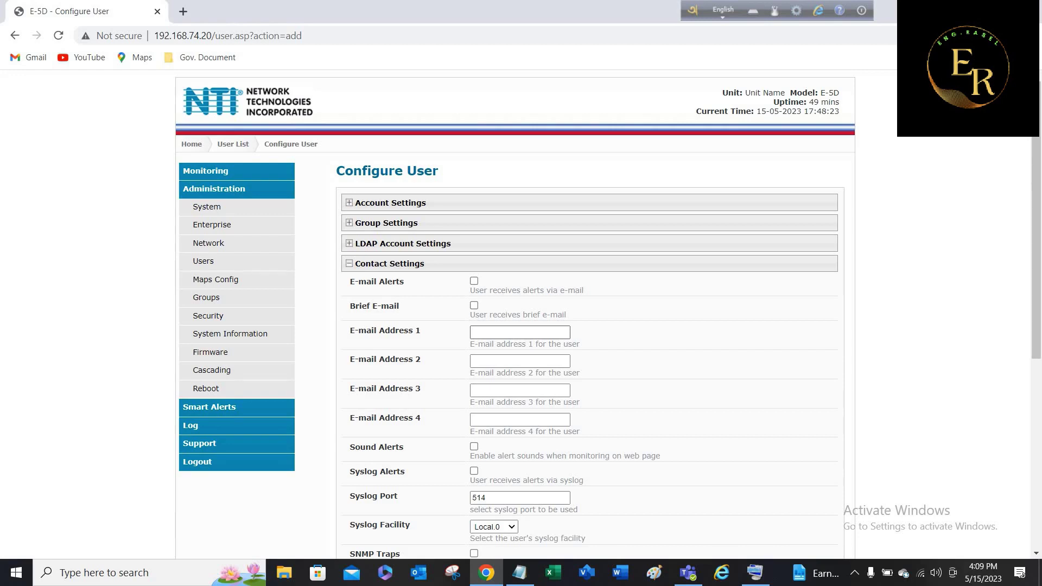
pyautogui.click(474, 280)
pyautogui.click(520, 332)
pyautogui.press('Down')
pyautogui.press('Down')
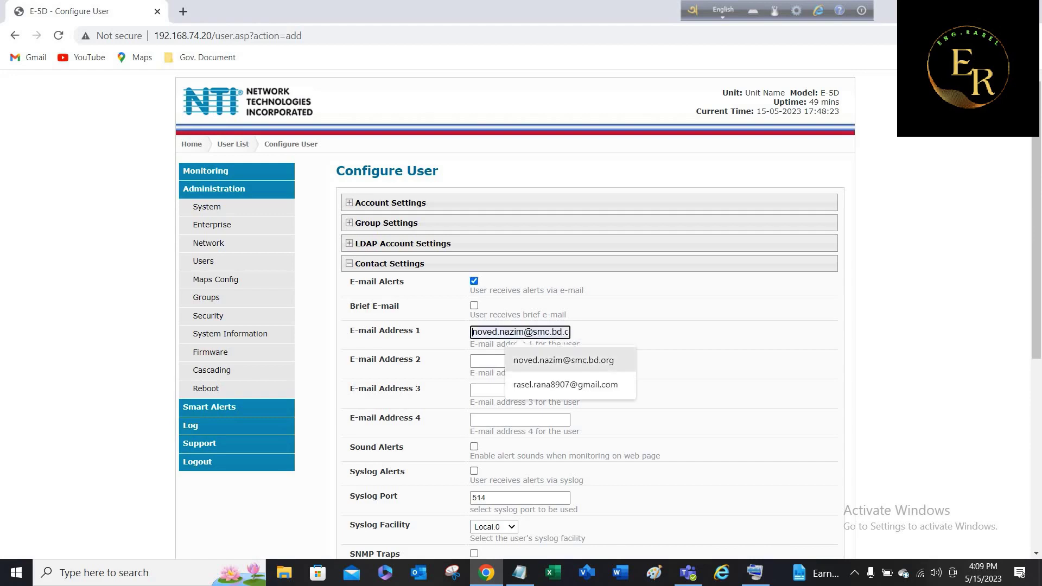
pyautogui.press('Return')
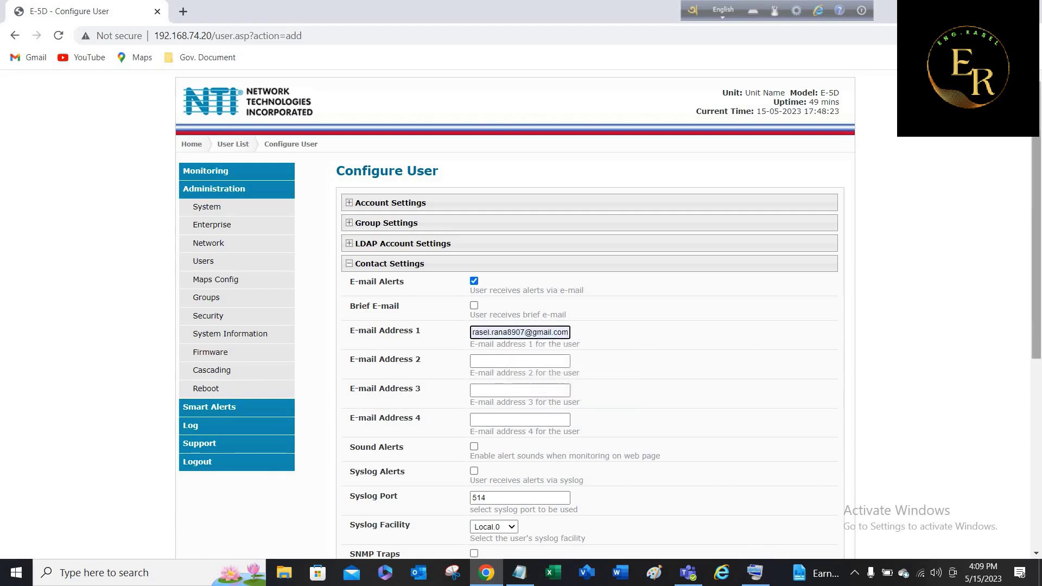
pyautogui.scroll(-4, 602, 315)
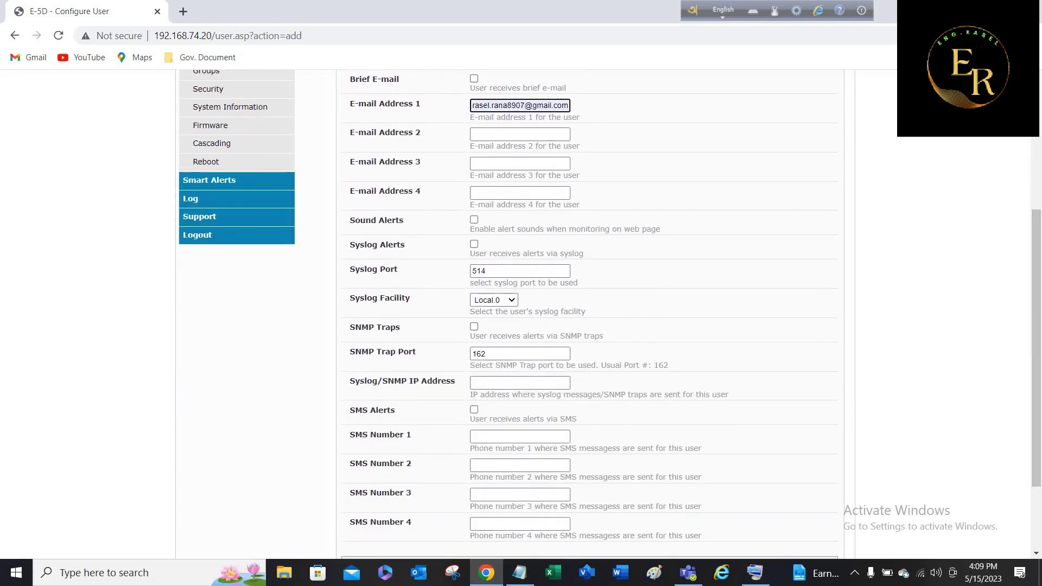
pyautogui.click(474, 409)
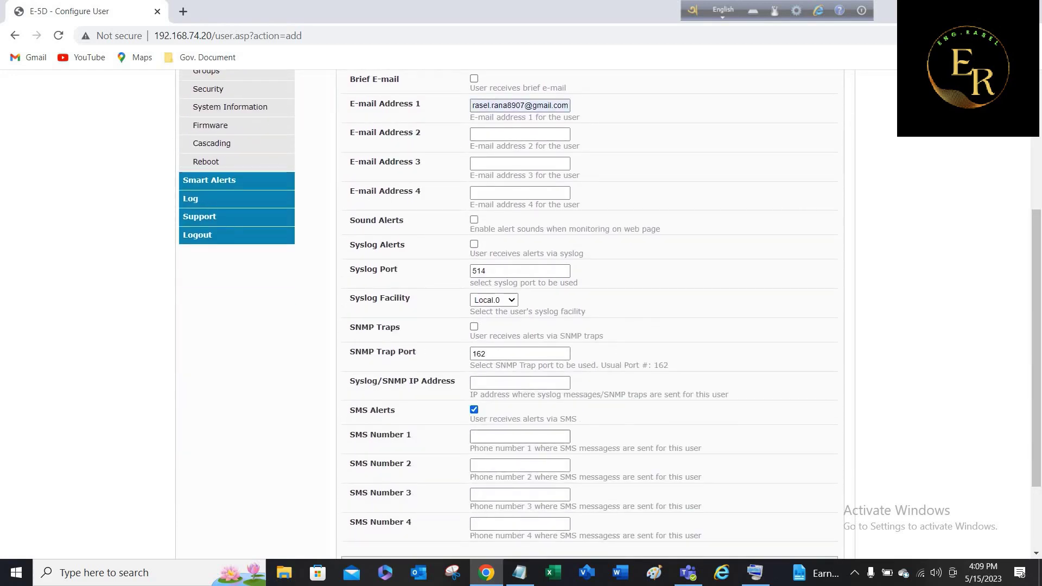
pyautogui.click(520, 436)
pyautogui.press('Down')
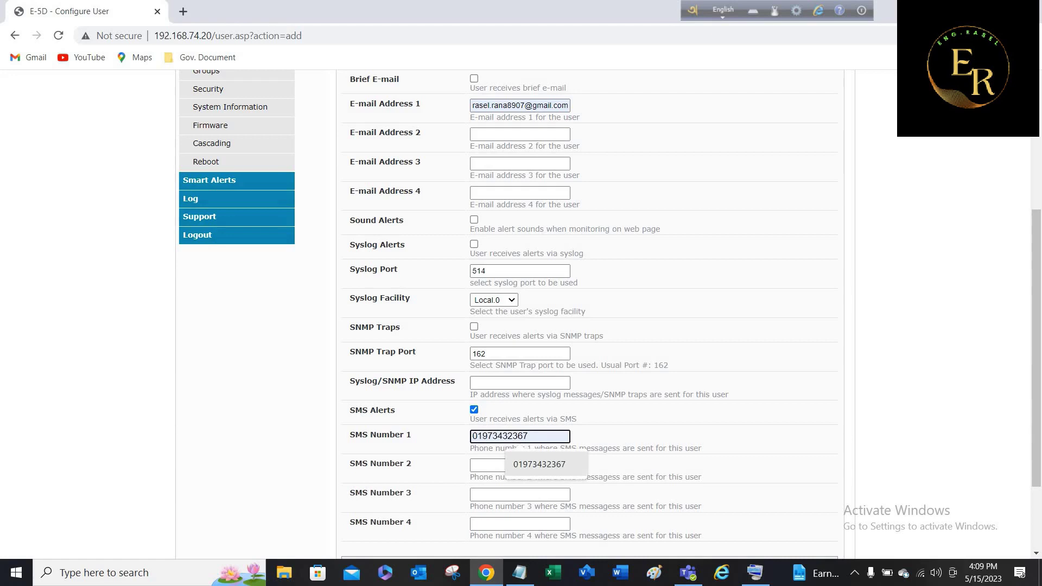
pyautogui.press('Return')
# Save the new user, then delete it from the Users list.
pyautogui.scroll(-2, 597, 315)
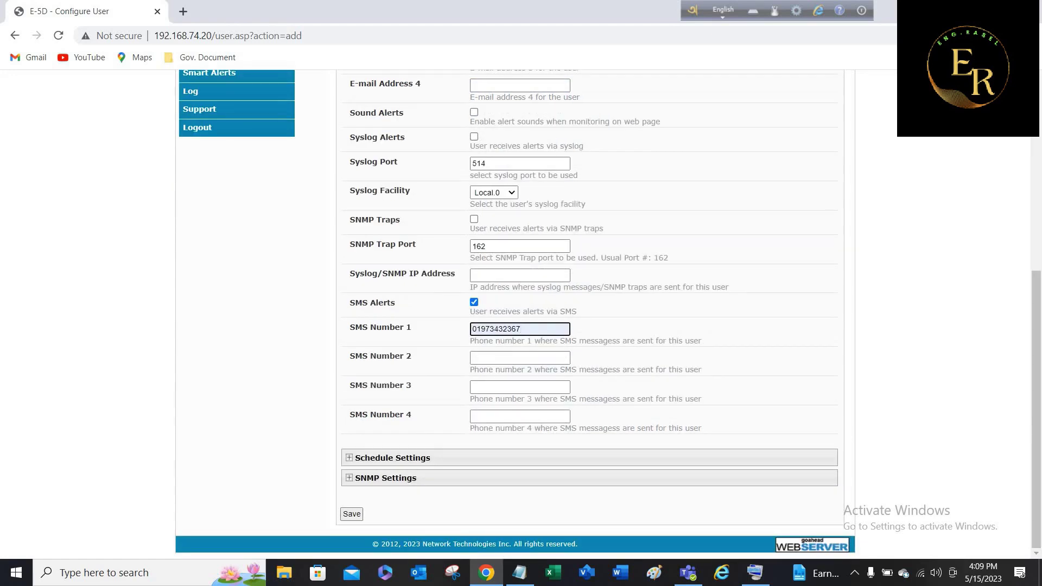
pyautogui.press('Return')
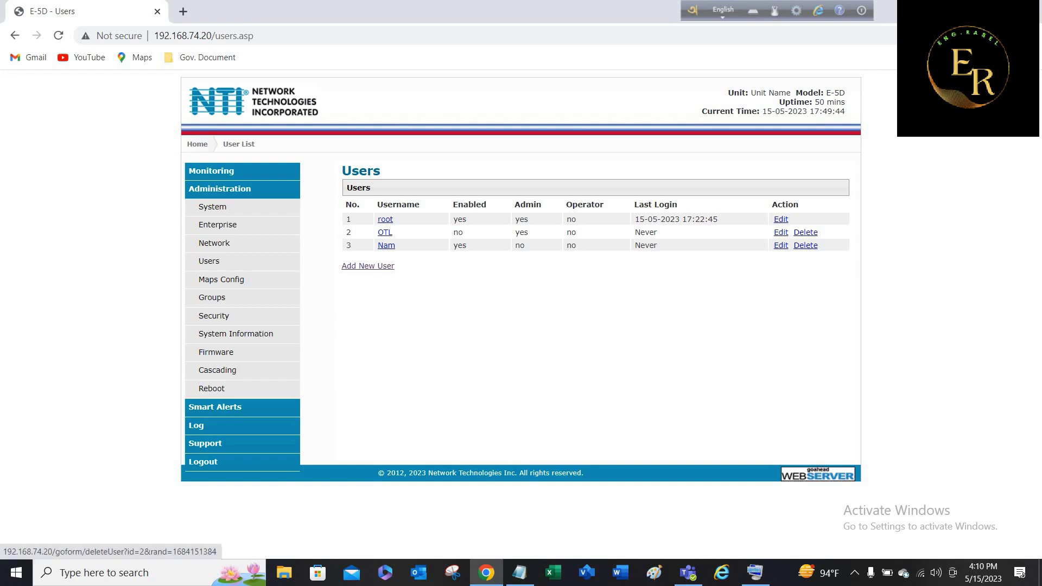
pyautogui.click(806, 245)
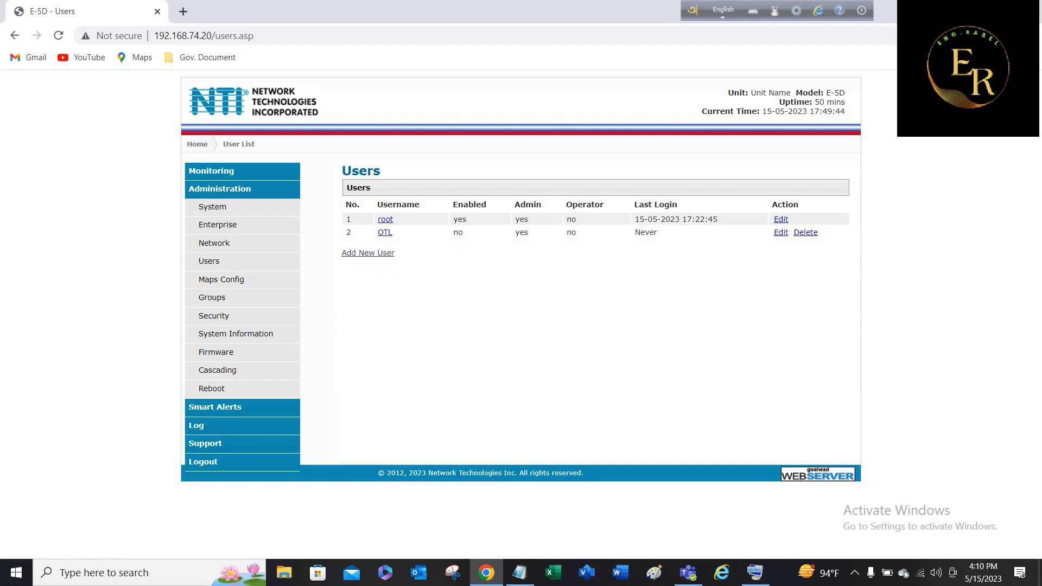